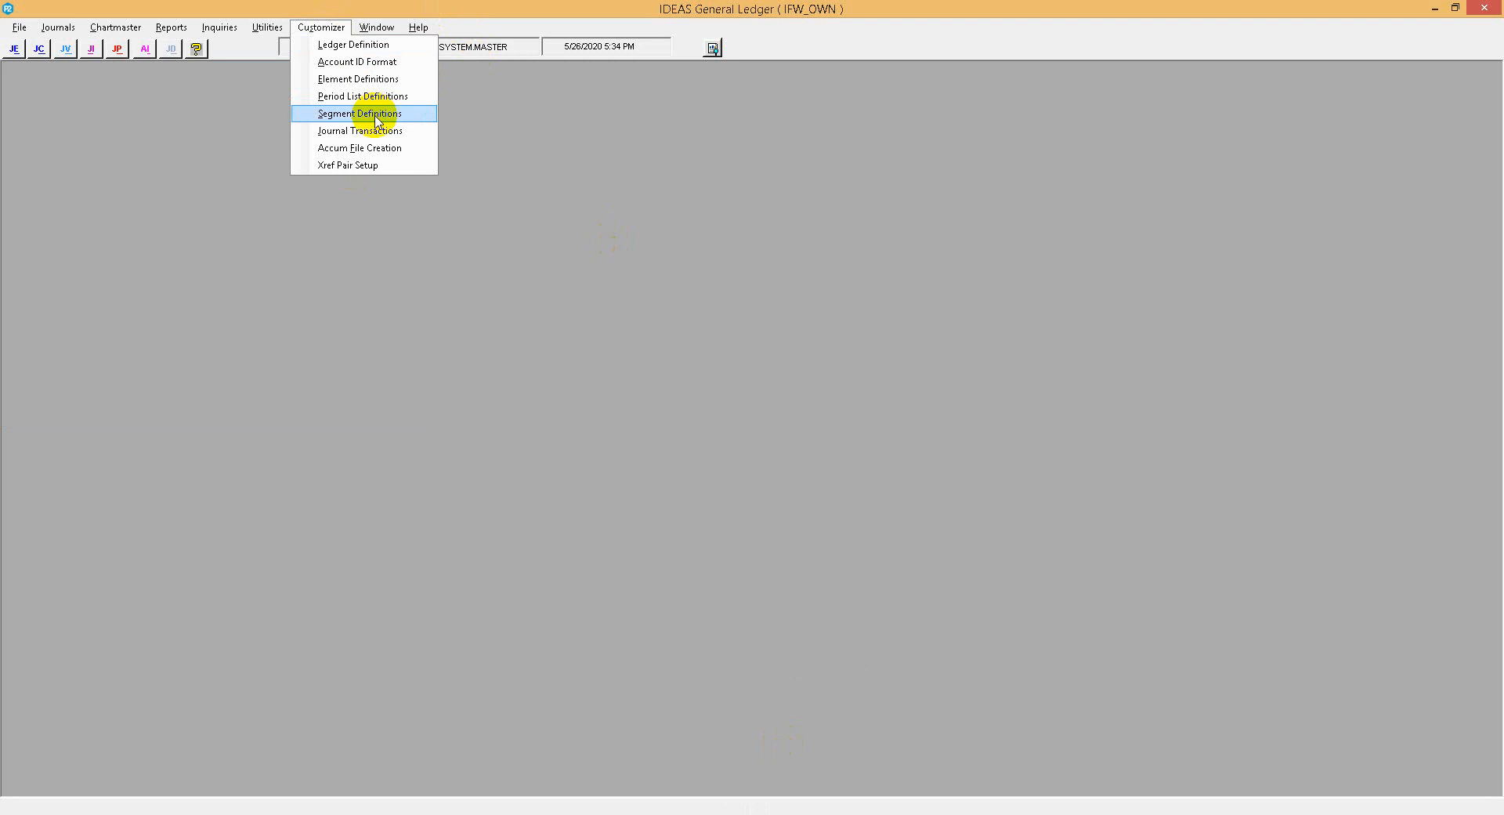
Open the segment definitions for ledger GL and start a new segment.
{"action": "left_click", "coordinate": [368, 114]}
{"action": "left_click", "coordinate": [798, 467]}
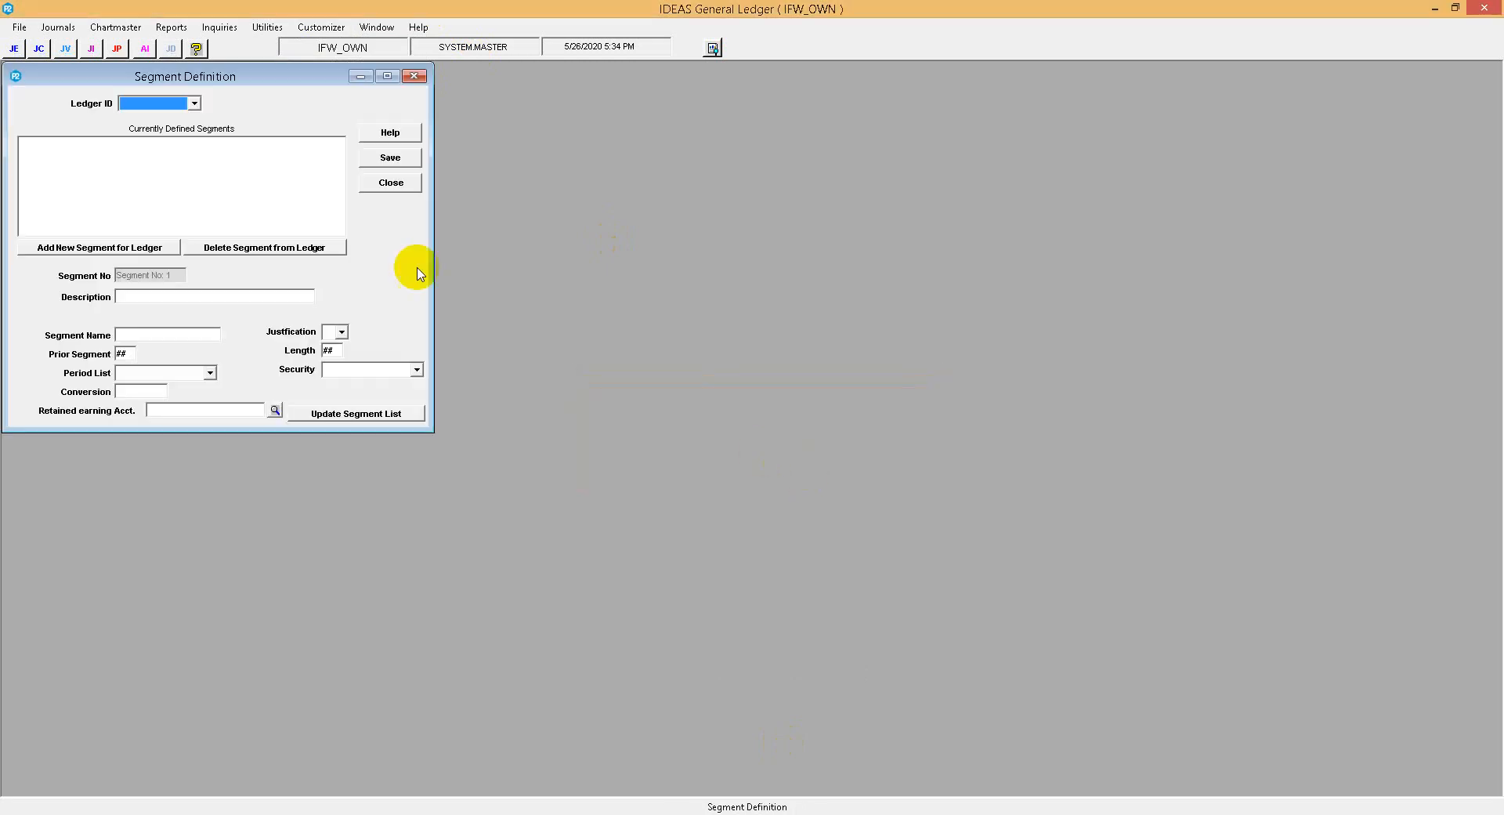
{"action": "left_click", "coordinate": [172, 103]}
{"action": "left_click", "coordinate": [160, 115]}
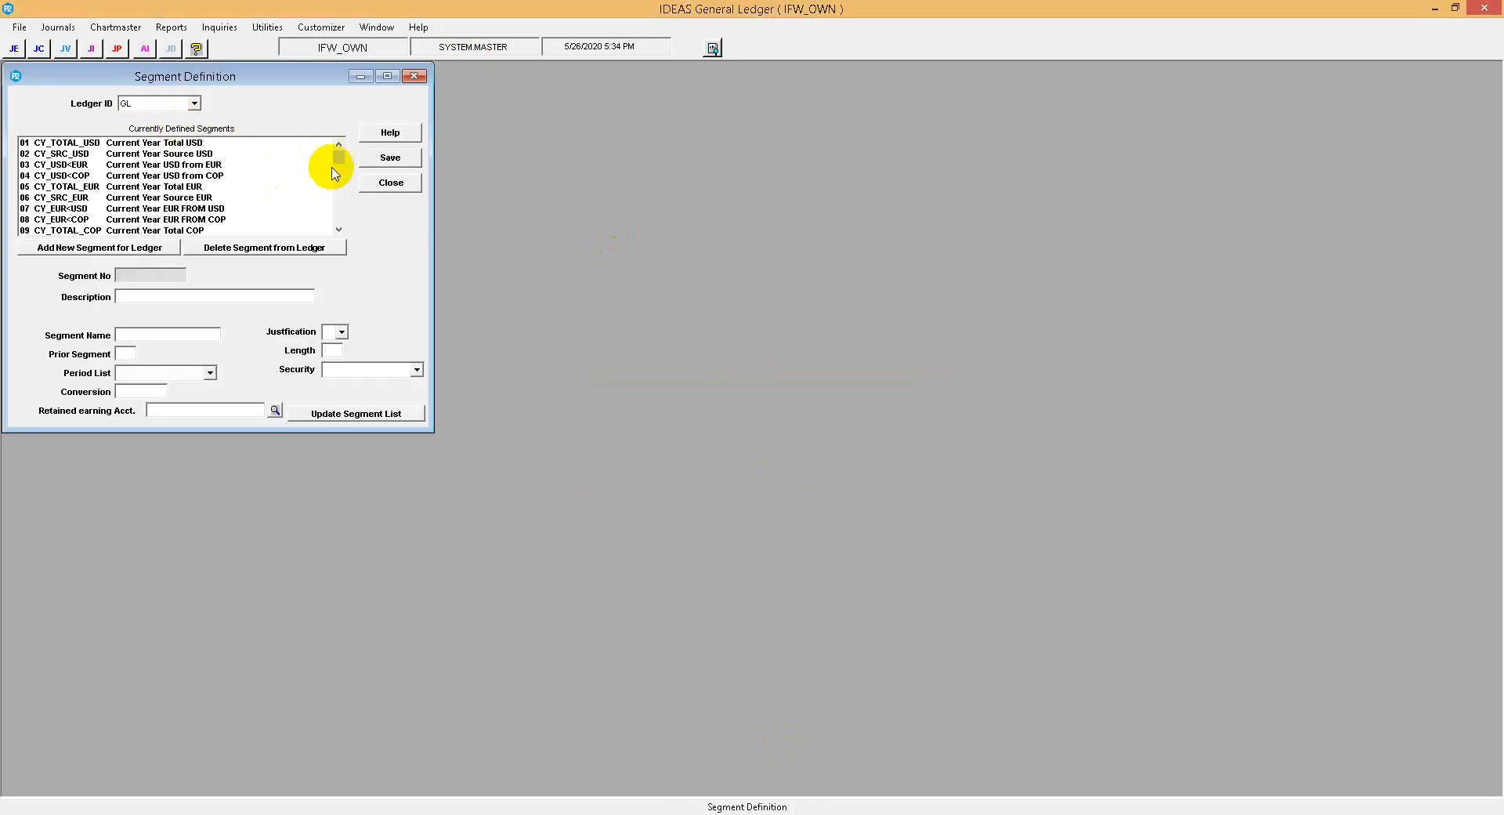
{"action": "left_click", "coordinate": [81, 250]}
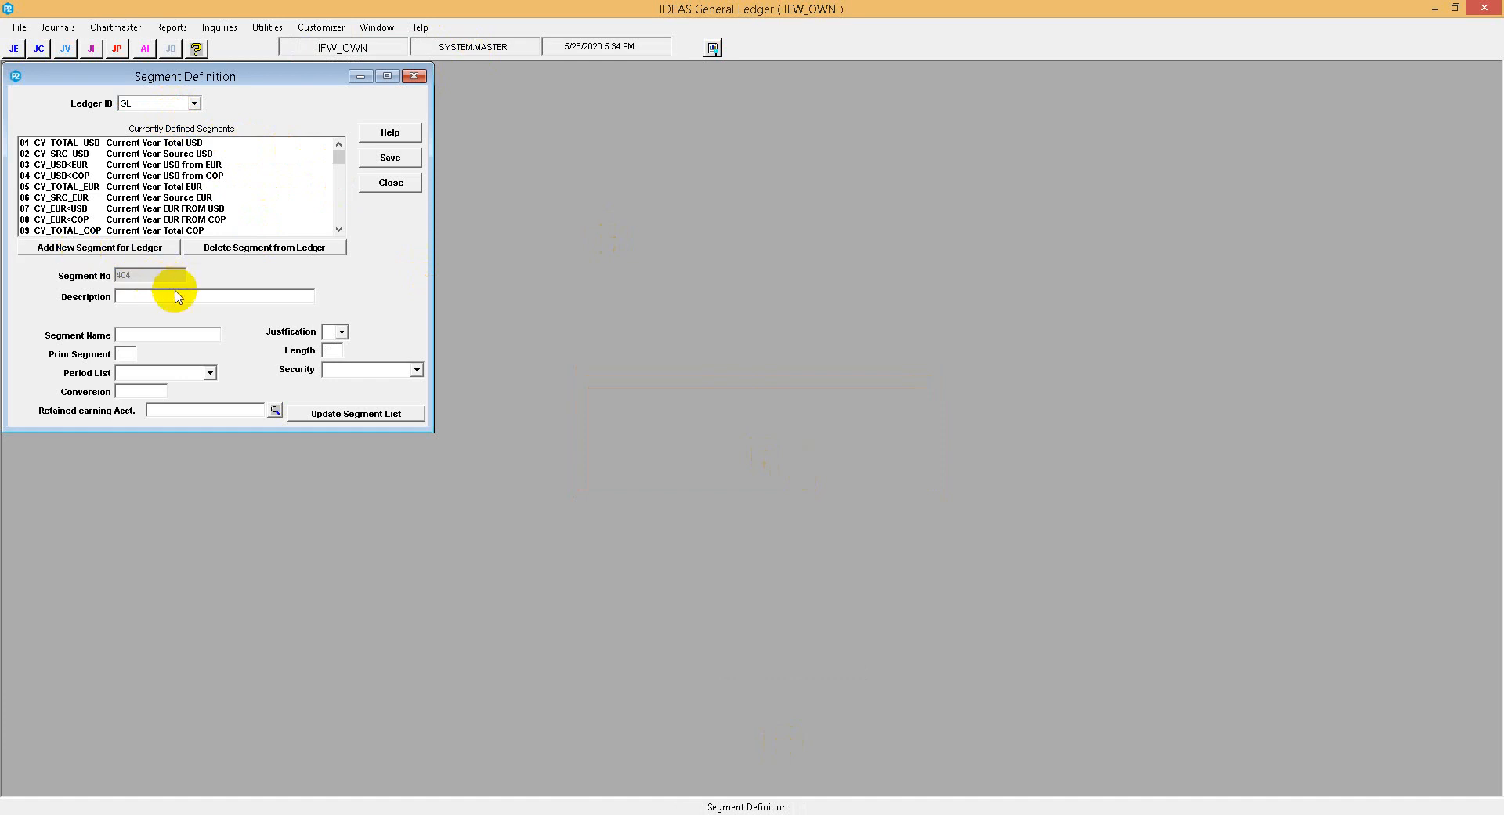
Enter CY_GBP_SRC as the new segment's description and copy it into its segment name.
{"action": "type", "text": "CY_CG"}
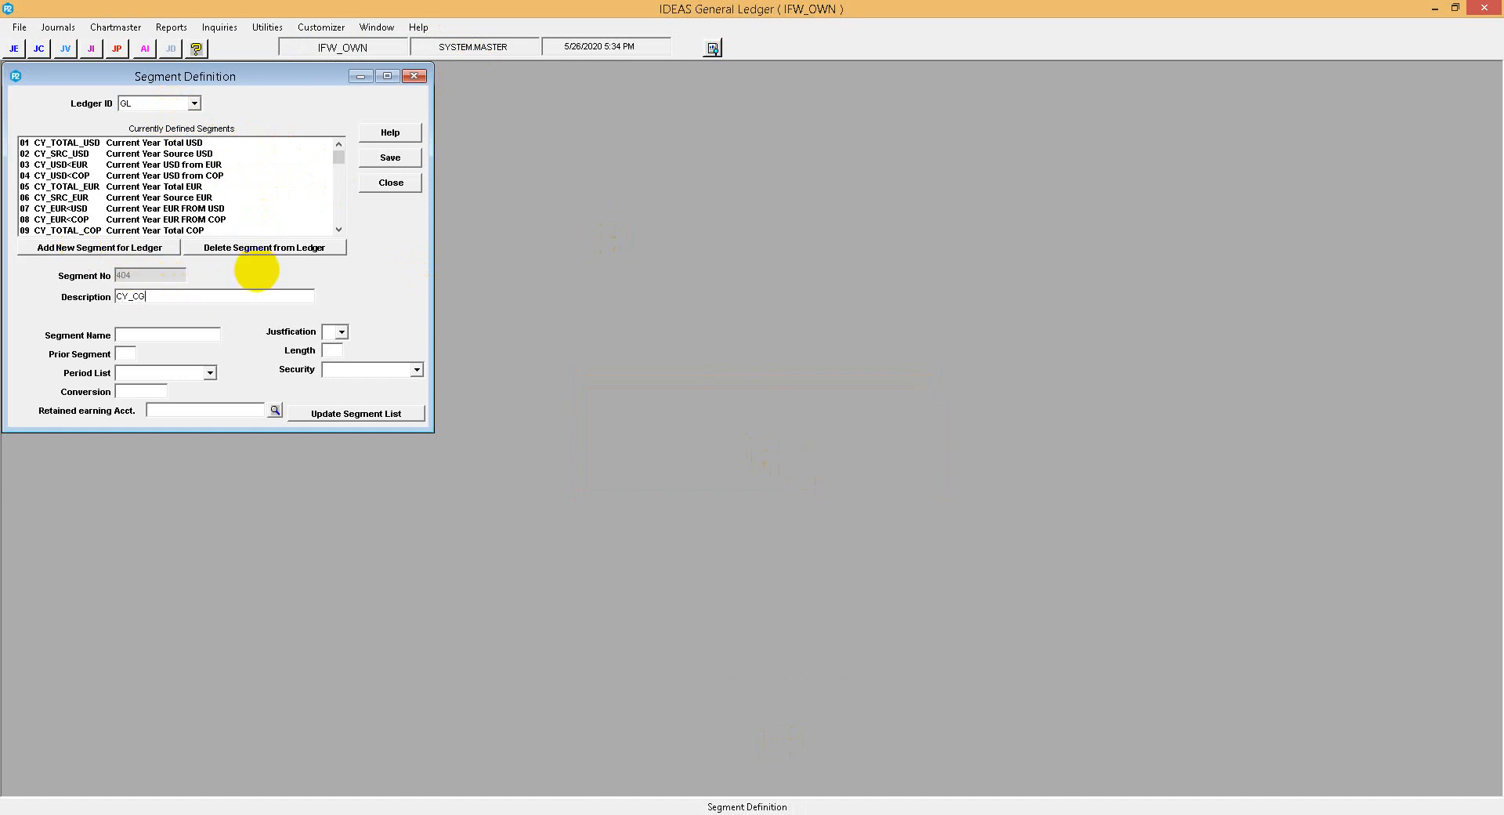
{"action": "type", "text": "P_"}
{"action": "key", "text": "BackSpace"}
{"action": "key", "text": "BackSpace"}
{"action": "type", "text": "HBP"}
{"action": "key", "text": "BackSpace"}
{"action": "key", "text": "BackSpace"}
{"action": "key", "text": "BackSpace"}
{"action": "type", "text": "GBP_SO"}
{"action": "key", "text": "BackSpace"}
{"action": "type", "text": "RC"}
{"action": "double_click", "coordinate": [196, 296]}
{"action": "key", "text": "ctrl+c"}
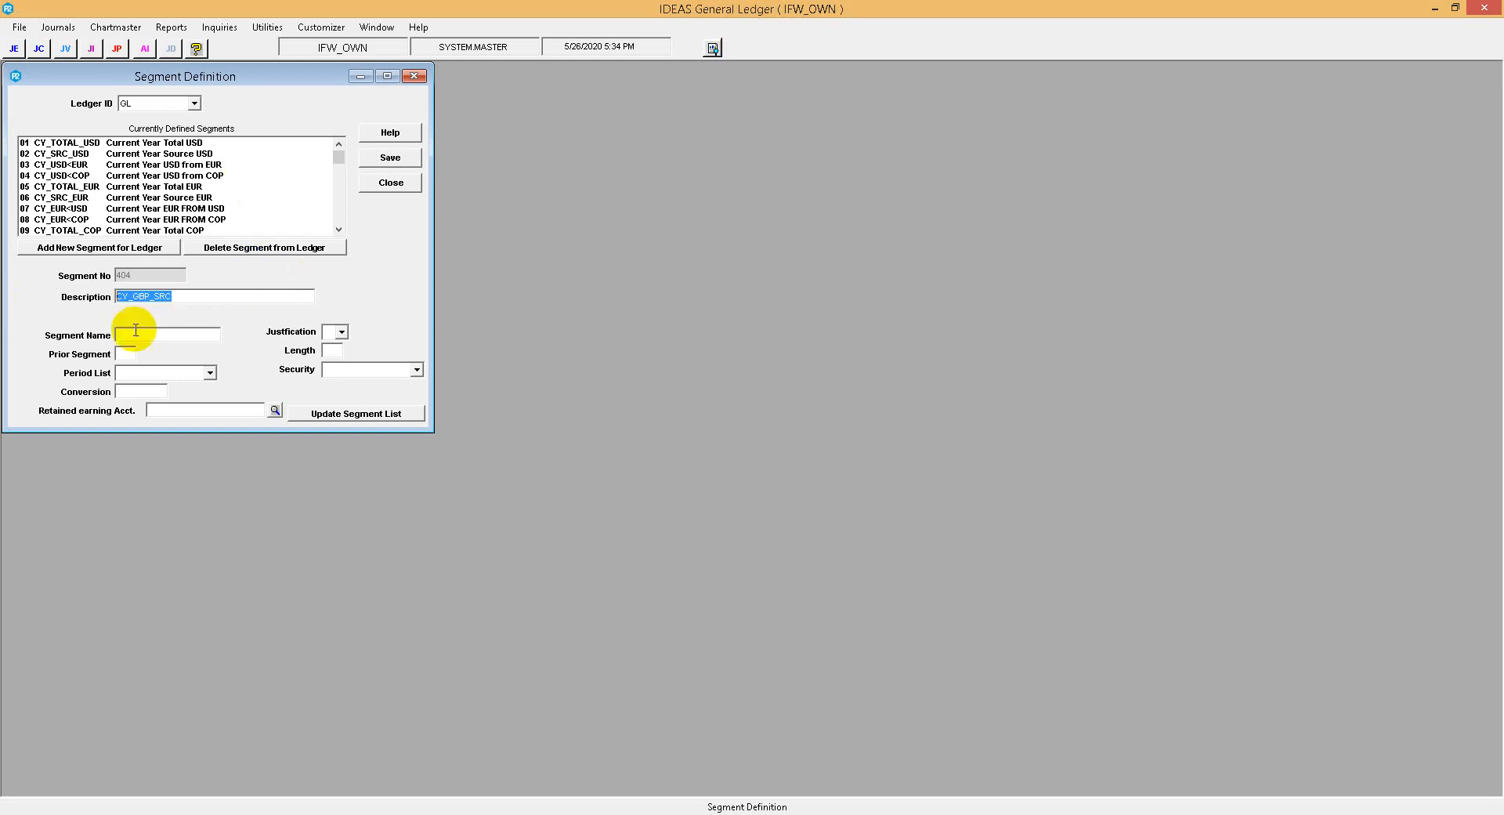
{"action": "left_click", "coordinate": [148, 335]}
{"action": "key", "text": "ctrl+v"}
Replace the CY_GBP_SRC segment's description with "Current year GBP soure".
{"action": "left_click_drag", "start_coordinate": [191, 295], "coordinate": [1, 276]}
{"action": "type", "text": "Current year"}
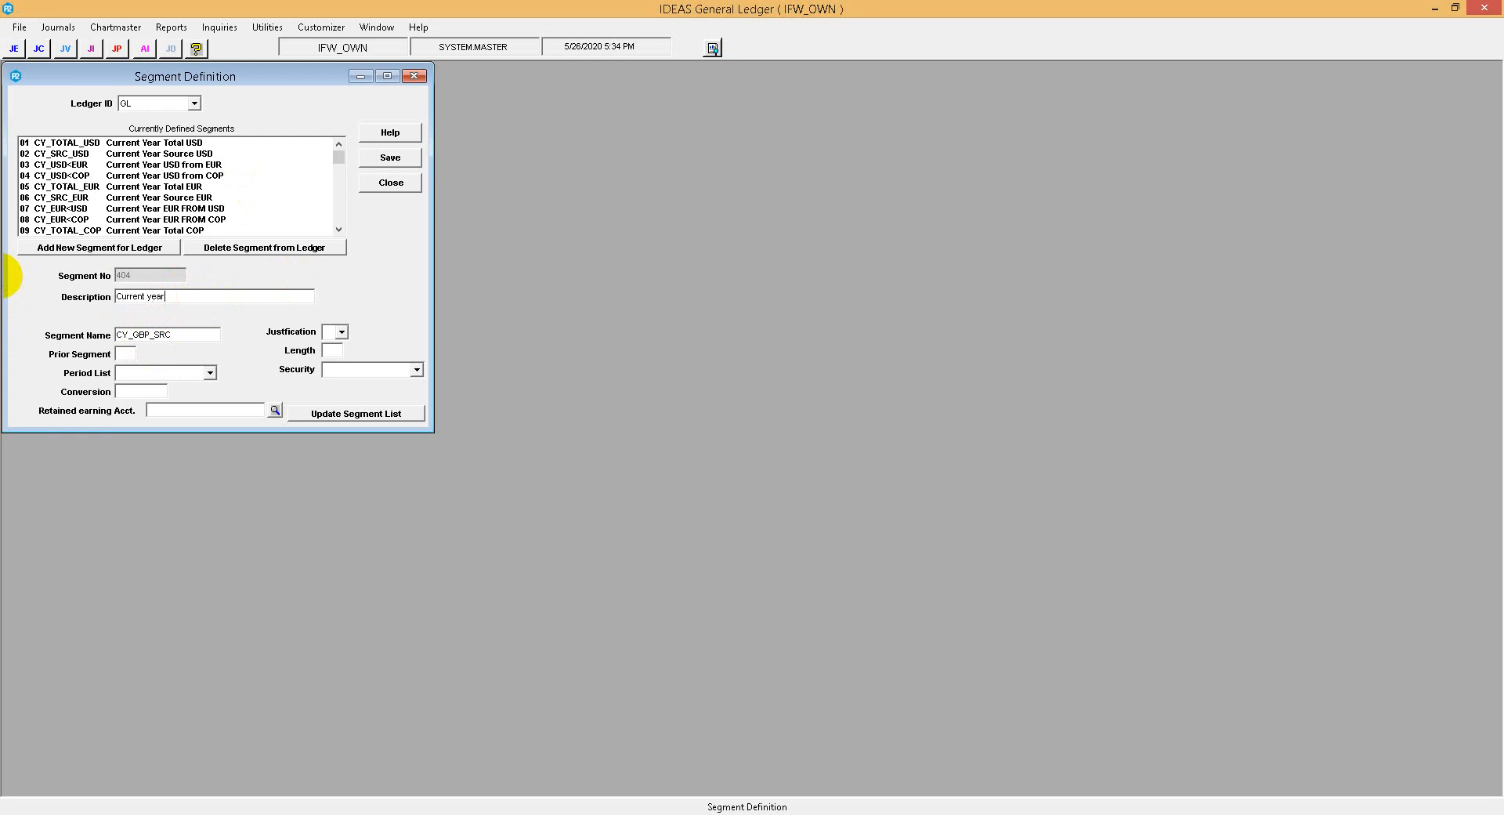
{"action": "type", "text": " GBP soure"}
Set the CY_GBP_SRC segment's period list to CLNDR, its conversion to "MD2," and its justification to R.
{"action": "left_click", "coordinate": [210, 373]}
{"action": "left_click", "coordinate": [132, 389]}
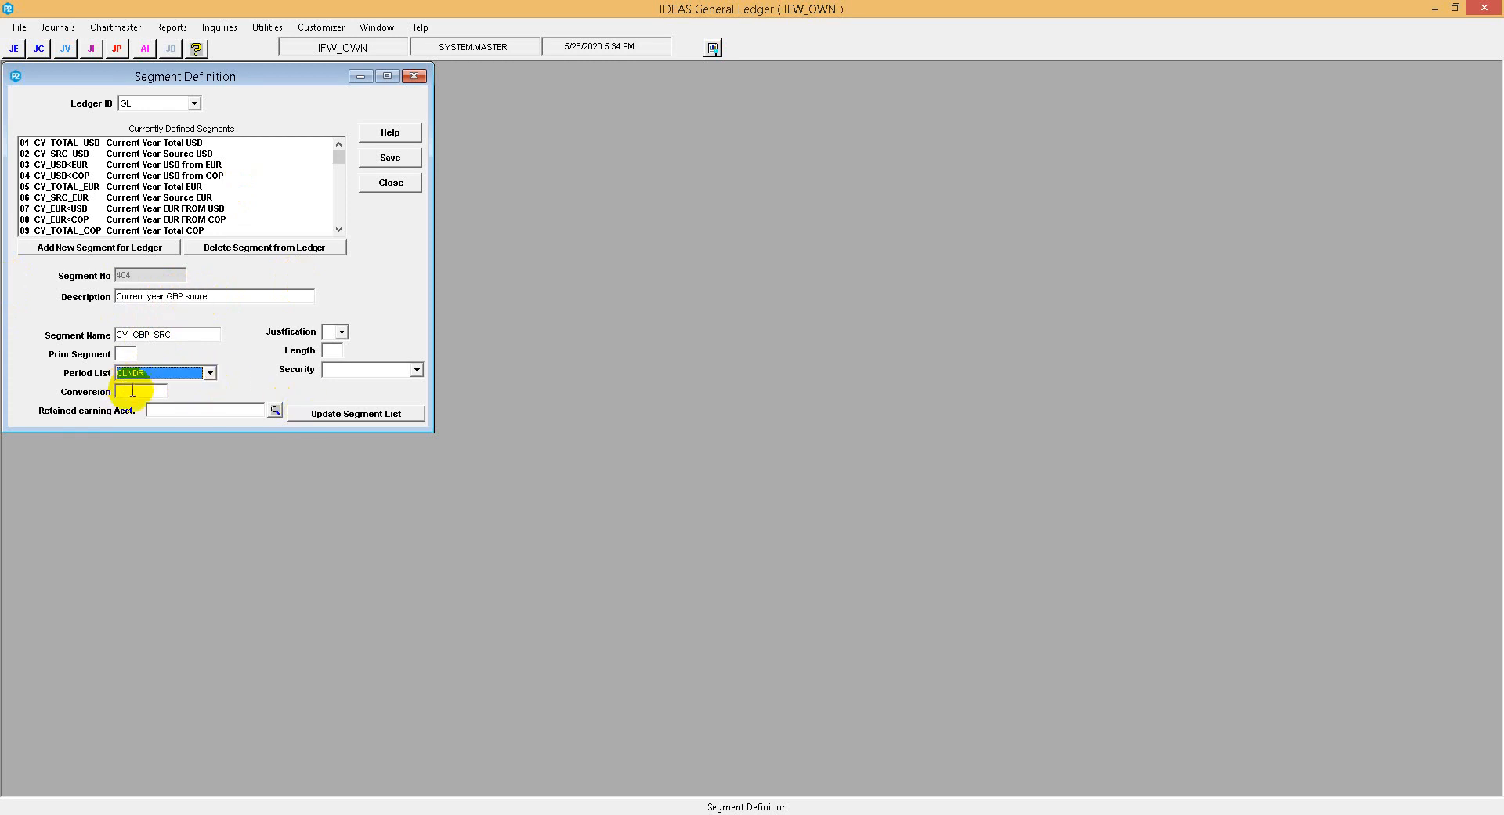
{"action": "left_click", "coordinate": [132, 390]}
{"action": "type", "text": "MD2,"}
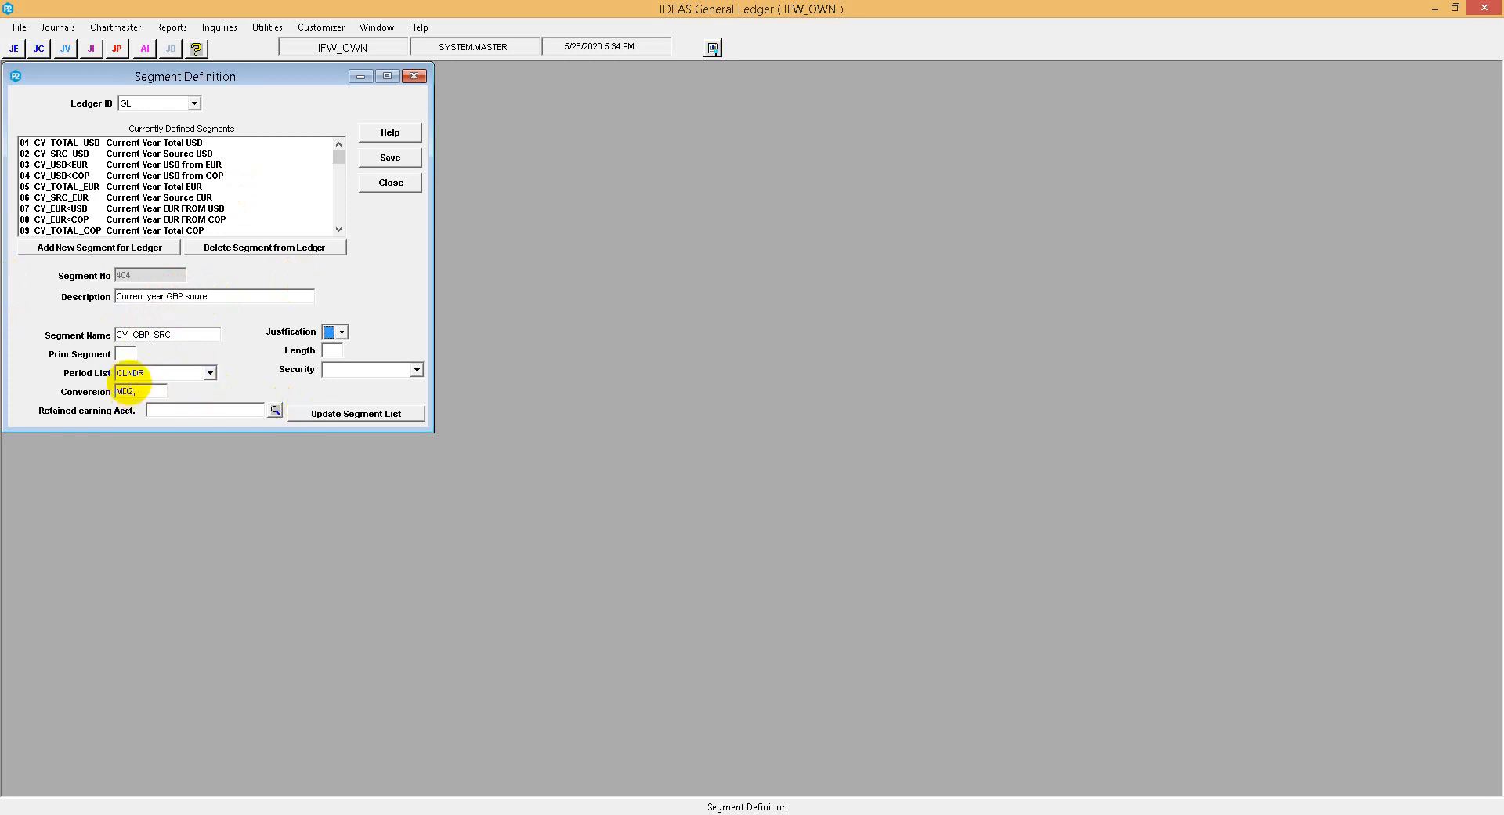
{"action": "type", "text": "R"}
{"action": "left_click_drag", "start_coordinate": [137, 394], "coordinate": [122, 394]}
{"action": "left_click", "coordinate": [134, 393]}
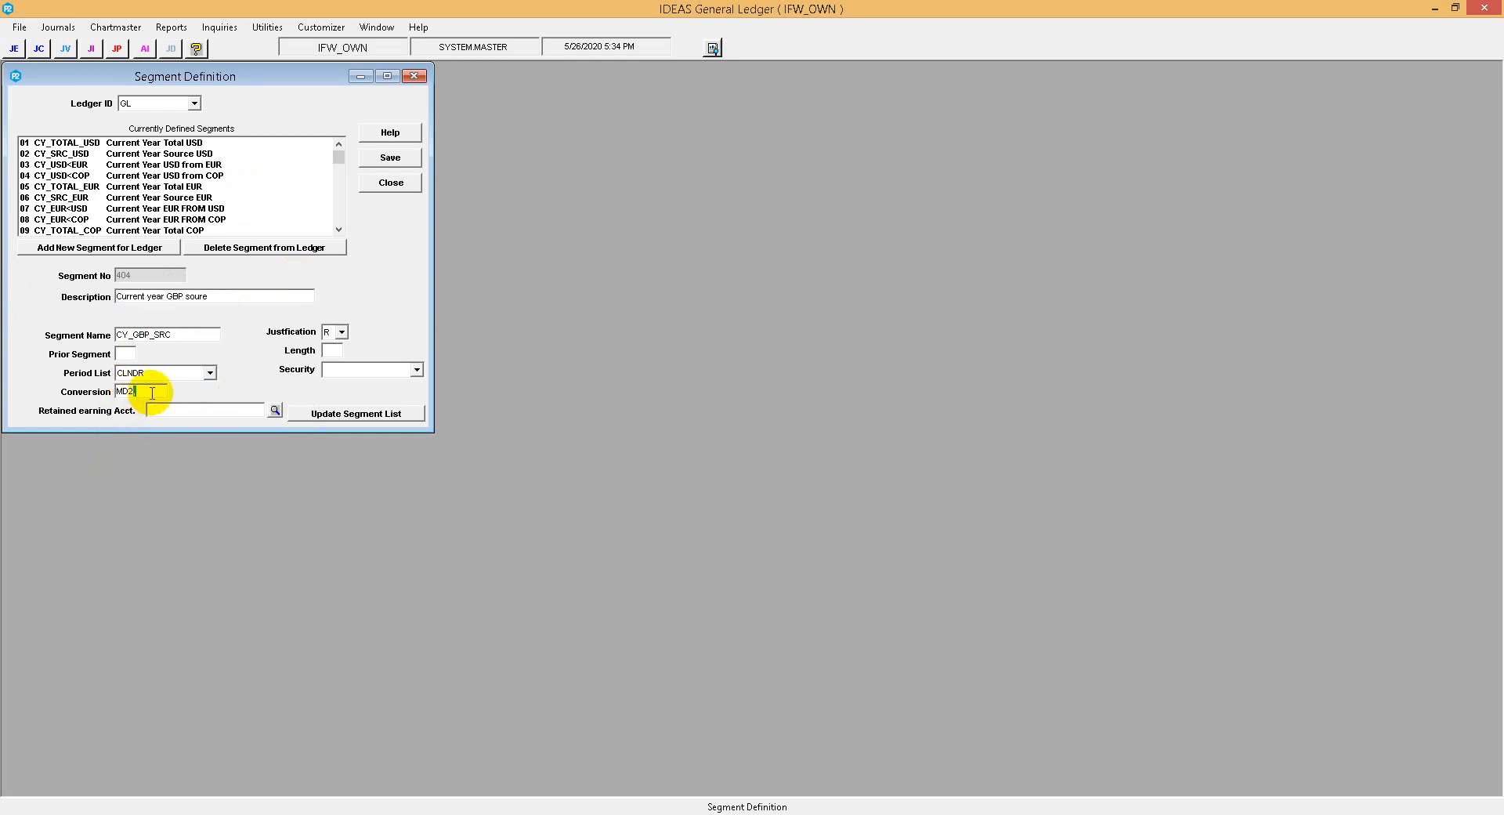
{"action": "type", "text": ","}
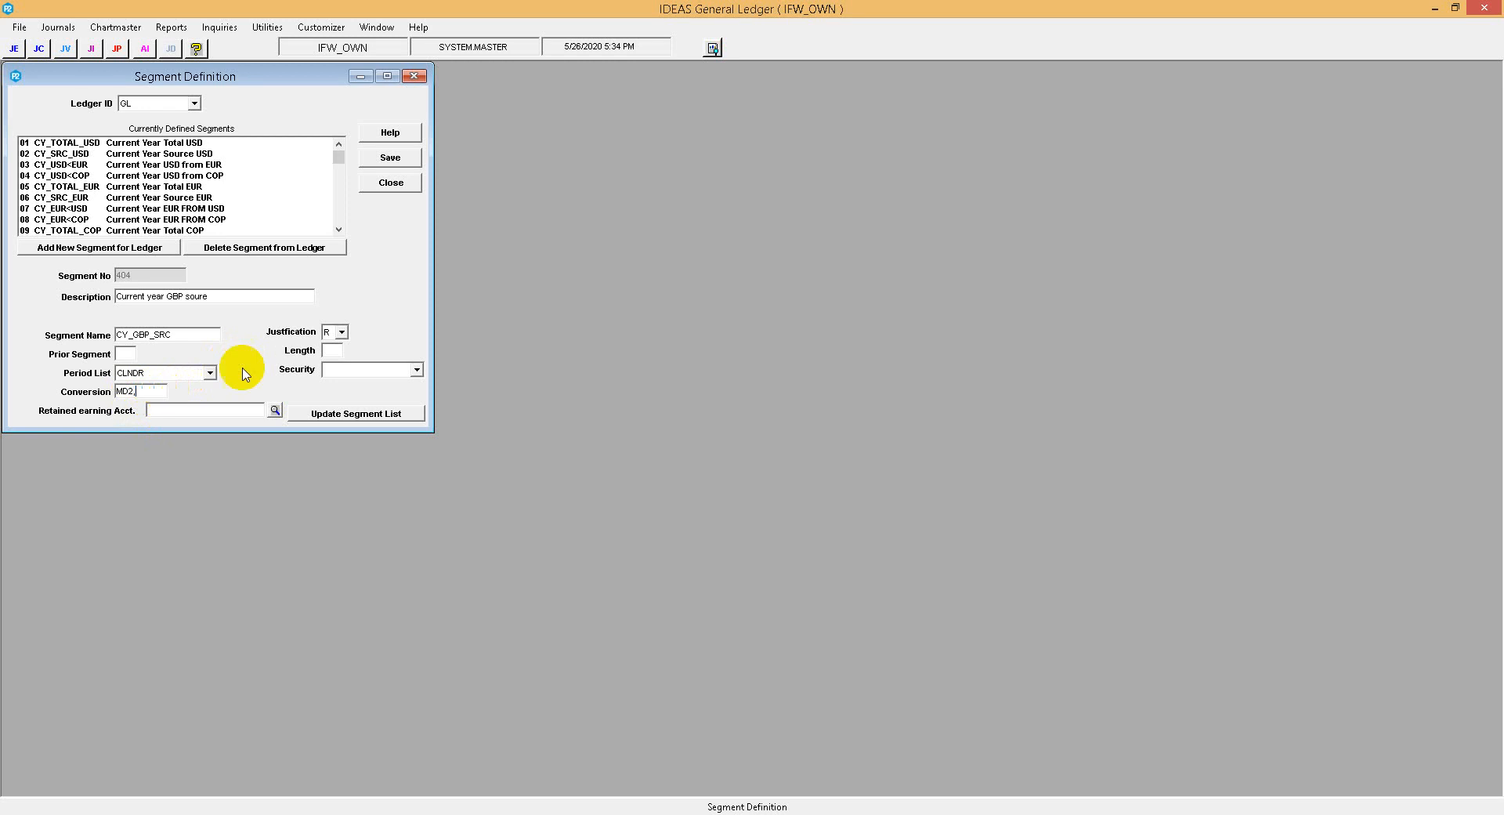
Set the CY_GBP_SRC segment's length to 20 and its security to Update by posting only.
{"action": "left_click", "coordinate": [329, 351]}
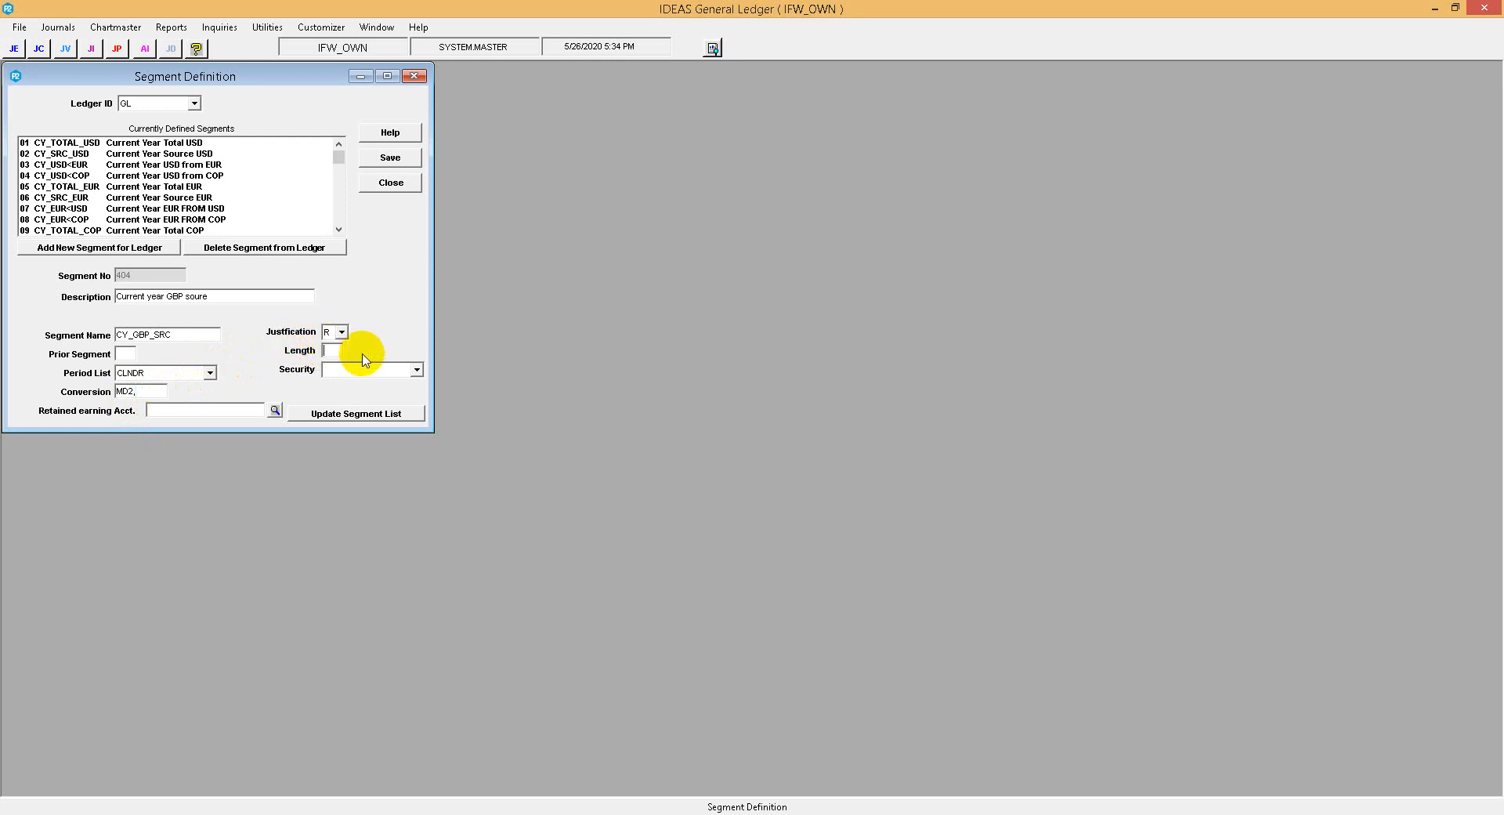
{"action": "type", "text": "20"}
{"action": "left_click", "coordinate": [403, 369]}
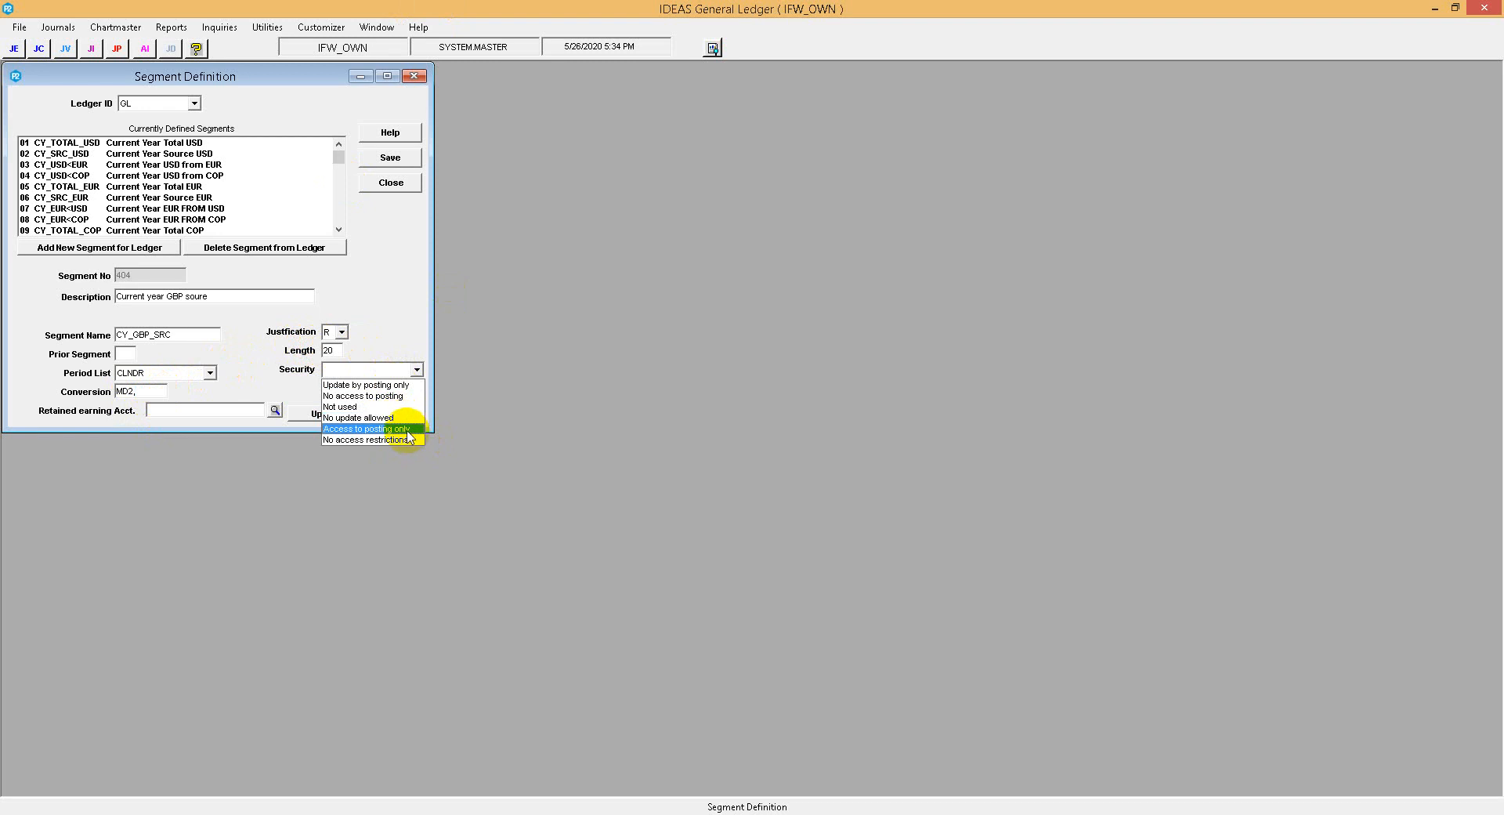
{"action": "left_click", "coordinate": [392, 386]}
Add the CY_GBP_SRC segment to the ledger's segment list and save the segment definition.
{"action": "left_click", "coordinate": [384, 421]}
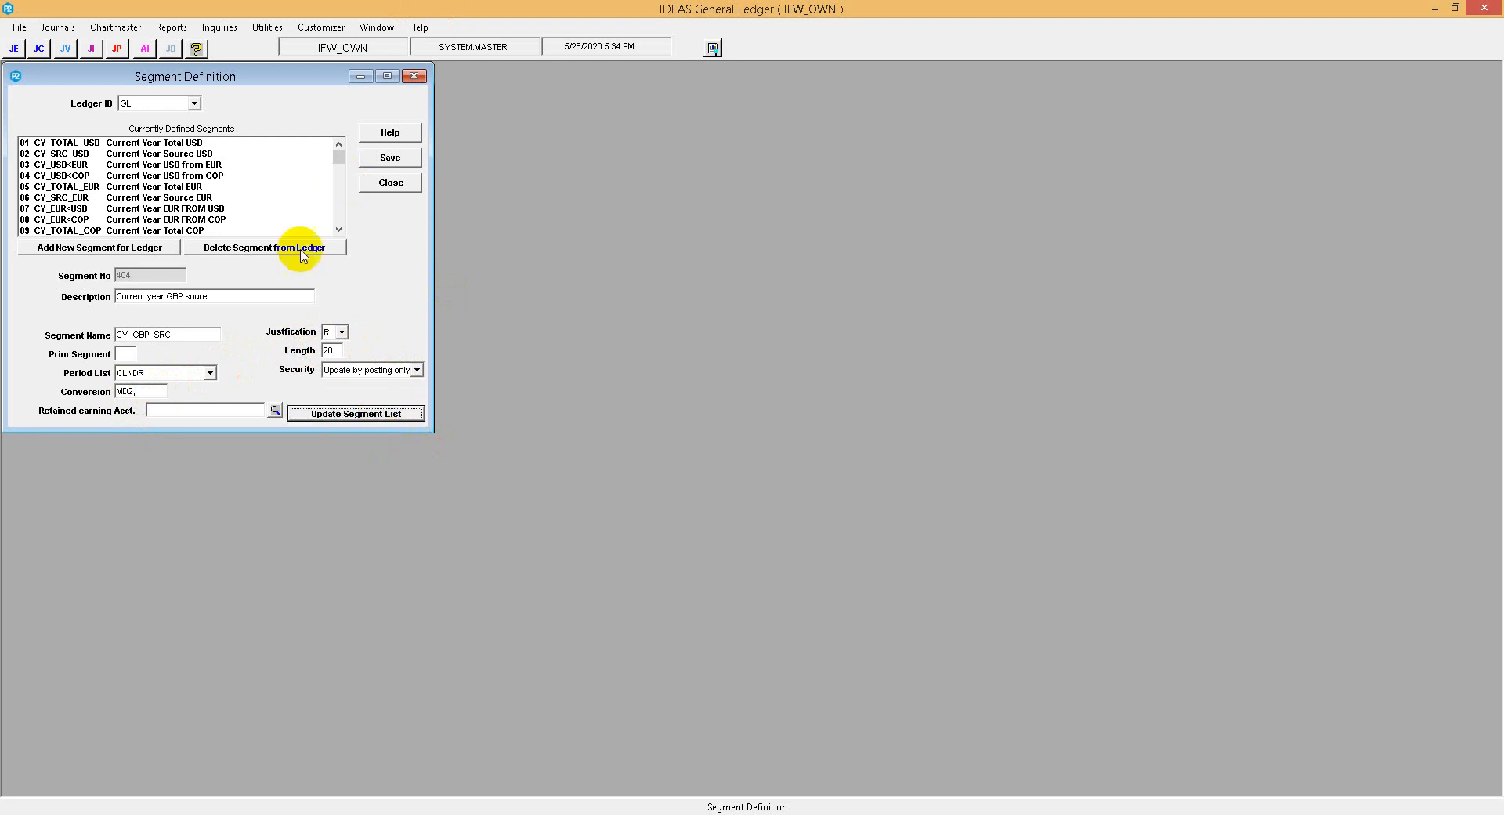
{"action": "left_click_drag", "start_coordinate": [338, 157], "coordinate": [342, 233]}
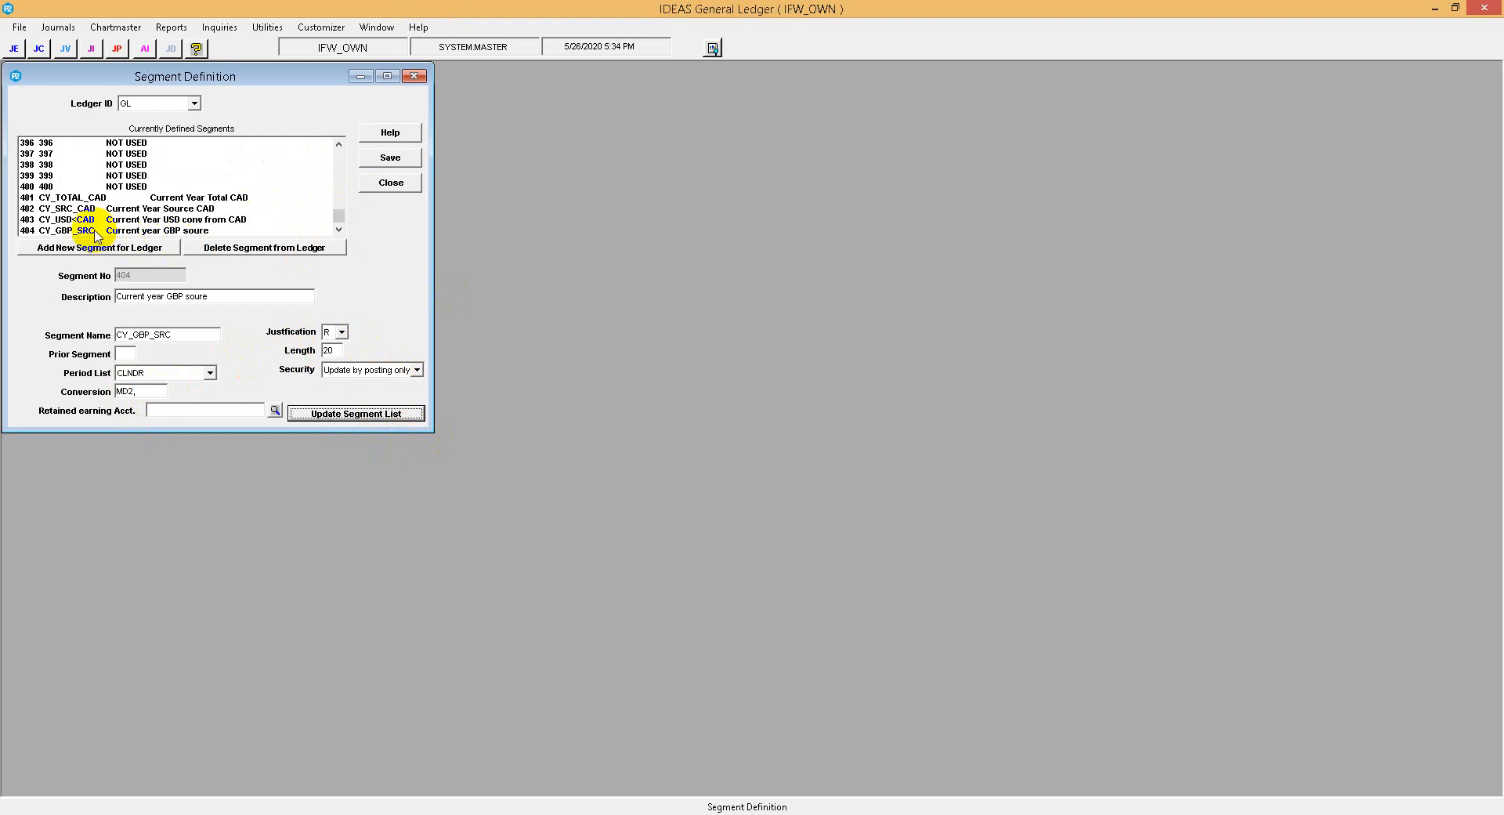
{"action": "left_click", "coordinate": [390, 157]}
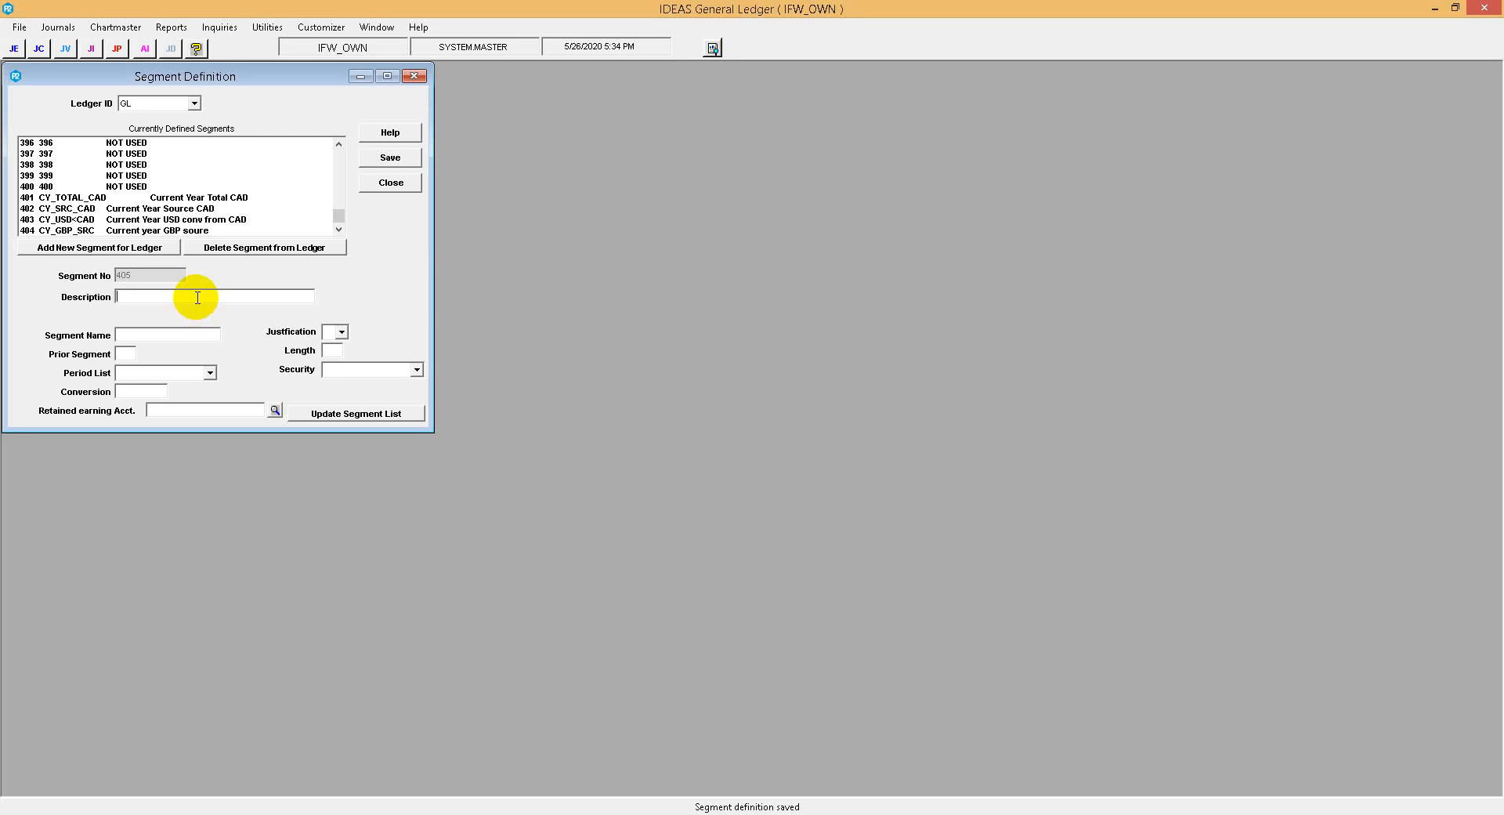
Describe the second new segment as "Current year USD from GBP".
{"action": "key", "text": "super+c"}
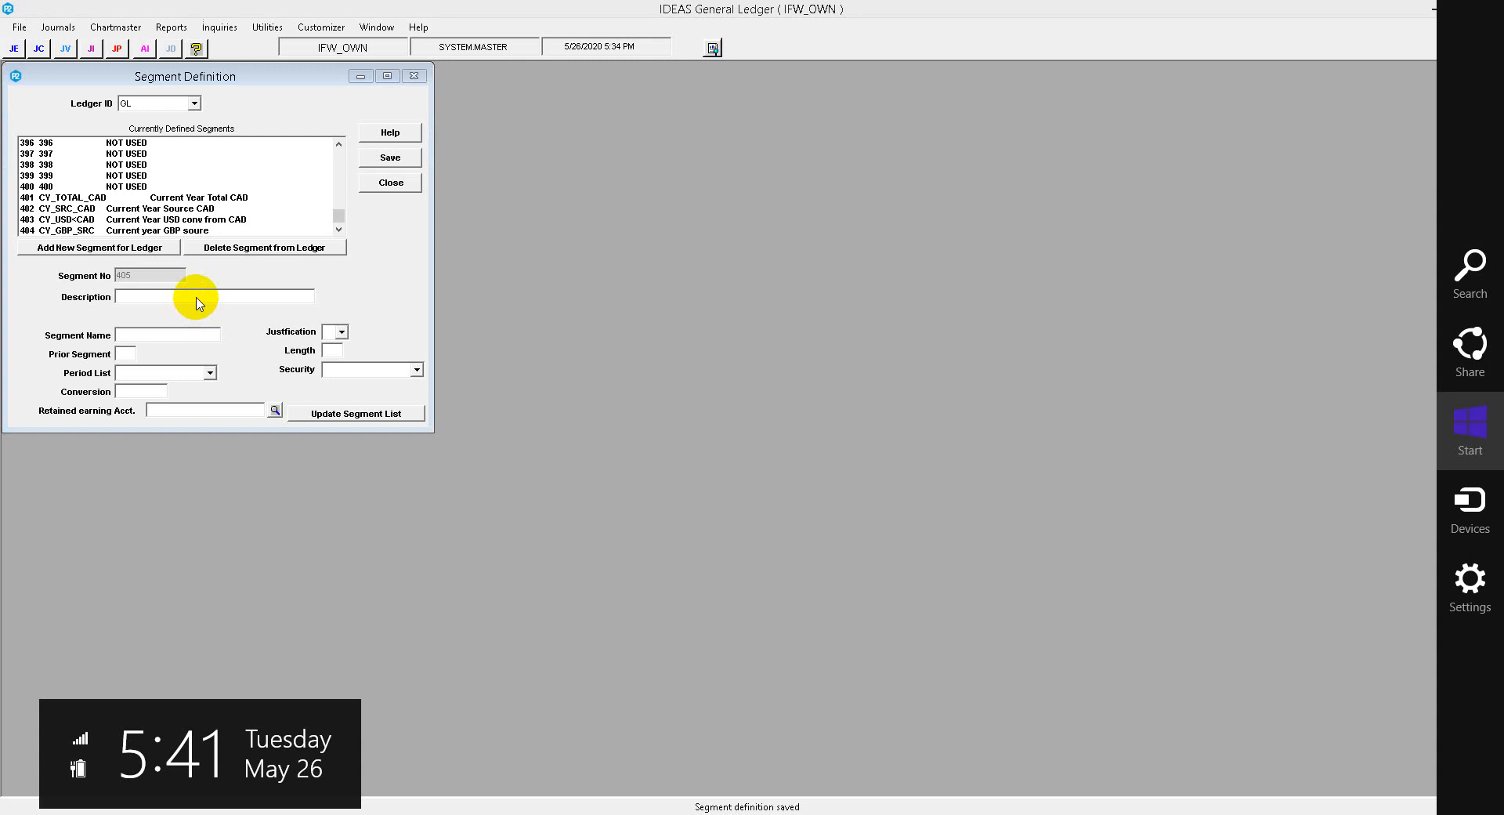
{"action": "left_click", "coordinate": [174, 290]}
{"action": "type", "text": "Cur"}
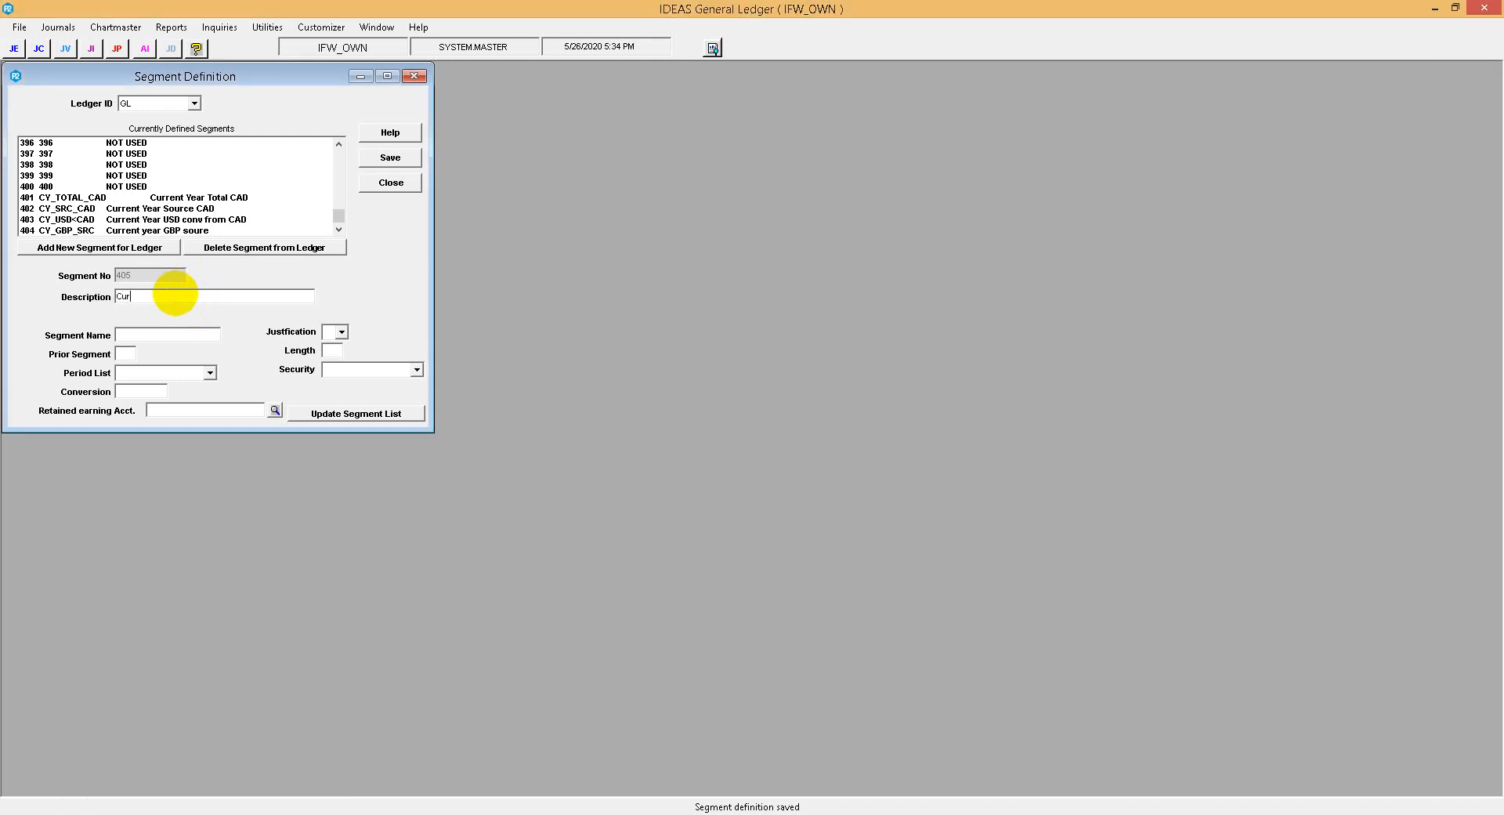
{"action": "type", "text": "rent ea"}
{"action": "type", "text": "ear USD"}
{"action": "type", "text": " from GB"}
{"action": "type", "text": "CU"}
{"action": "type", "text": "S"}
{"action": "type", "text": "US"}
{"action": "type", "text": "D<g"}
{"action": "type", "text": "GBP"}
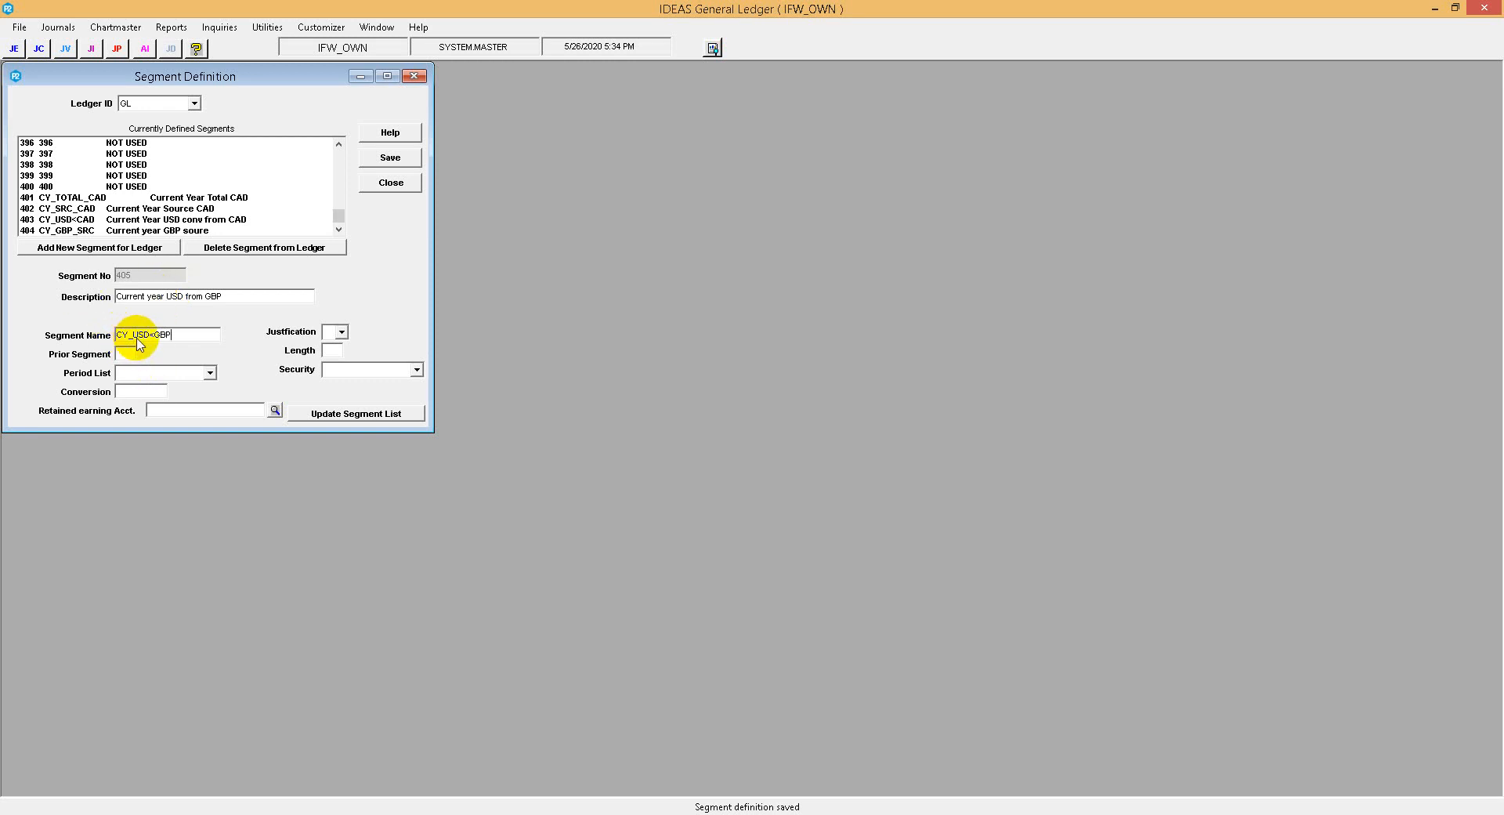
Set the CY_USD<GBP segment's period list to CLNDR and its conversion to "MD2,".
{"action": "left_click", "coordinate": [200, 373]}
{"action": "left_click", "coordinate": [183, 385]}
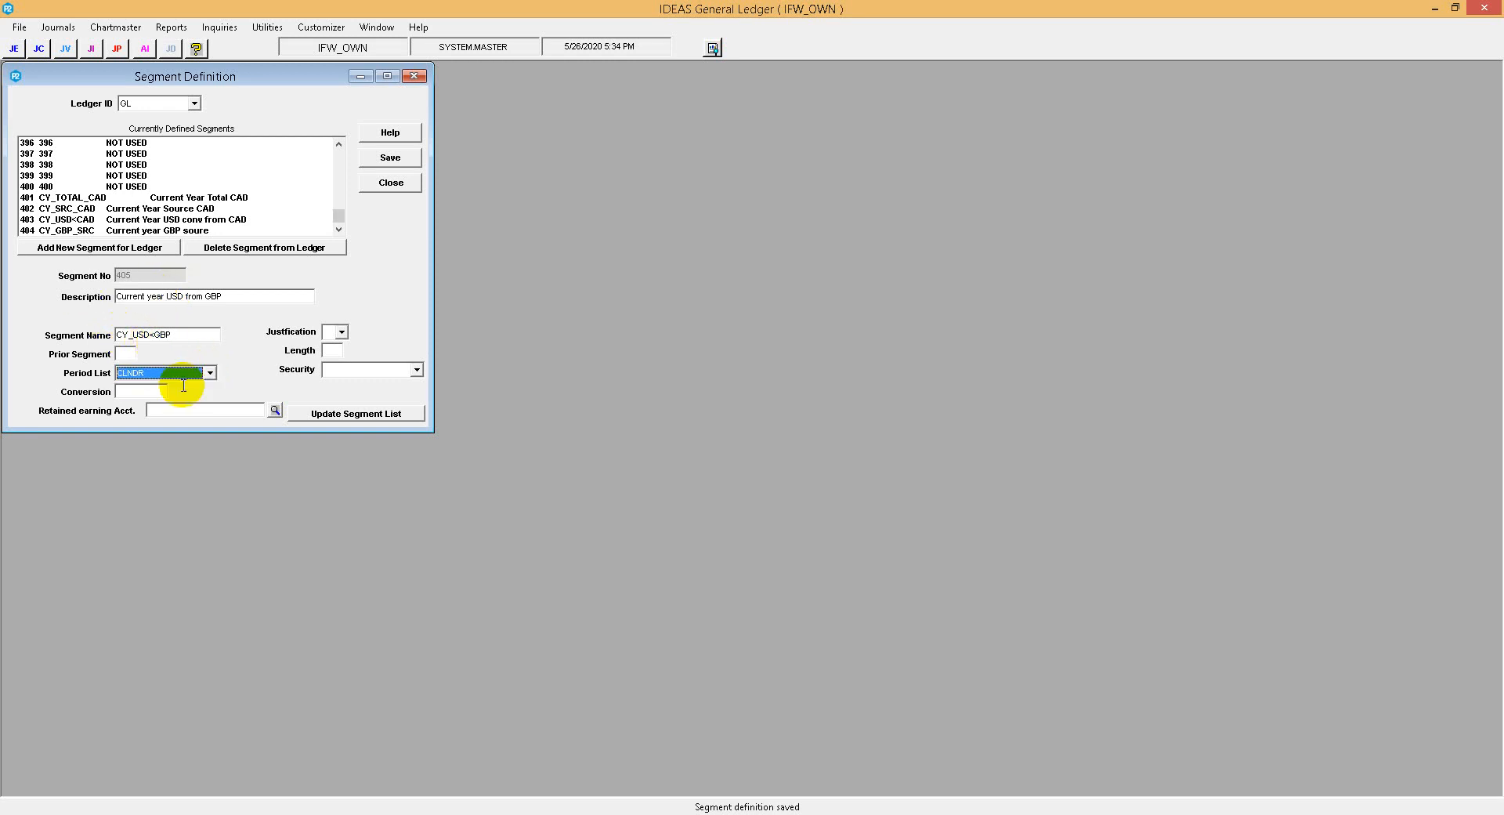
{"action": "left_click", "coordinate": [138, 394]}
{"action": "type", "text": "MD"}
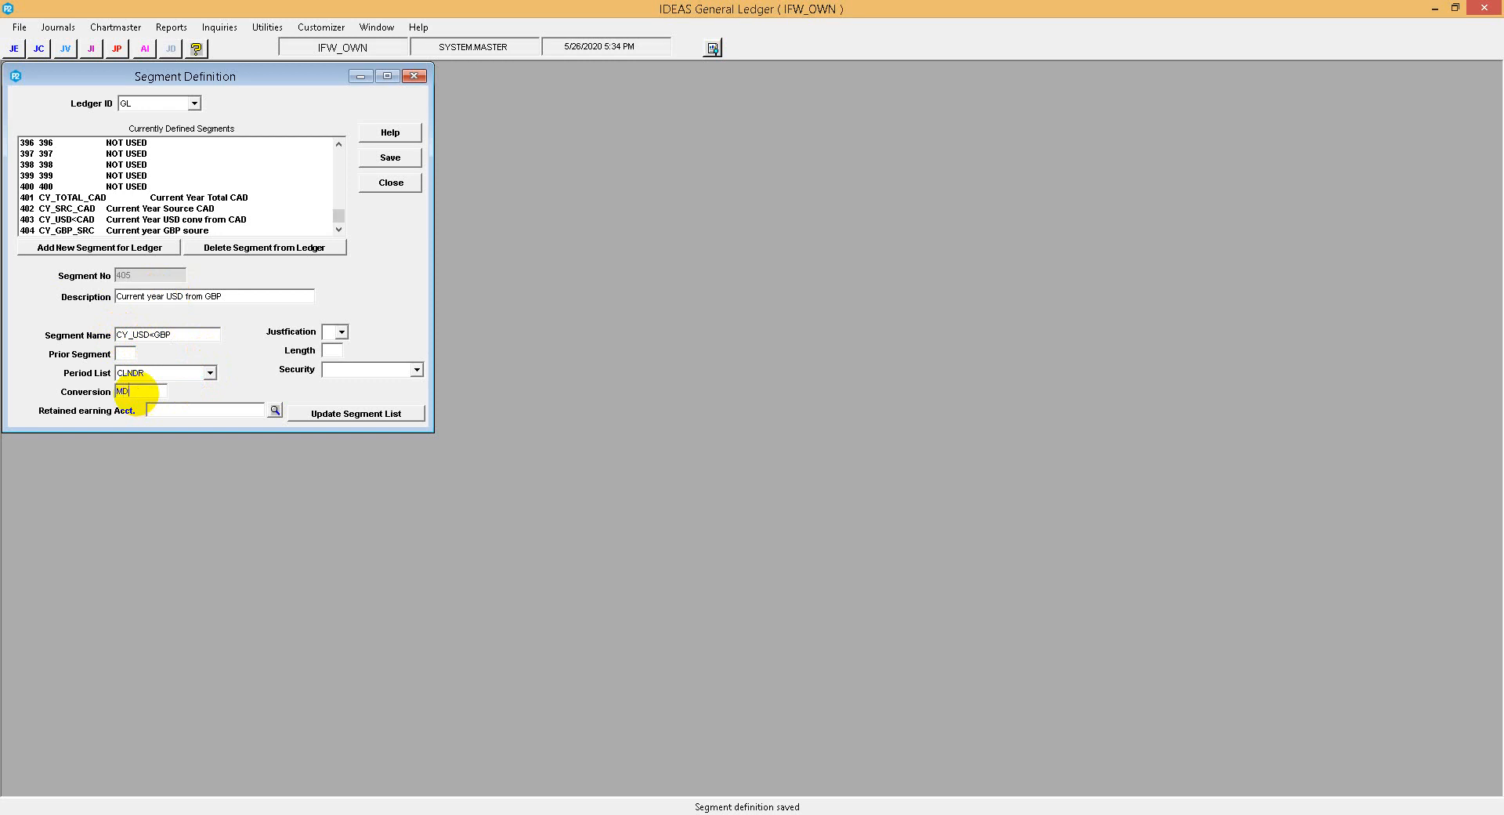
{"action": "type", "text": ",2"}
{"action": "key", "text": "BackSpace"}
{"action": "key", "text": "BackSpace"}
{"action": "type", "text": "2,"}
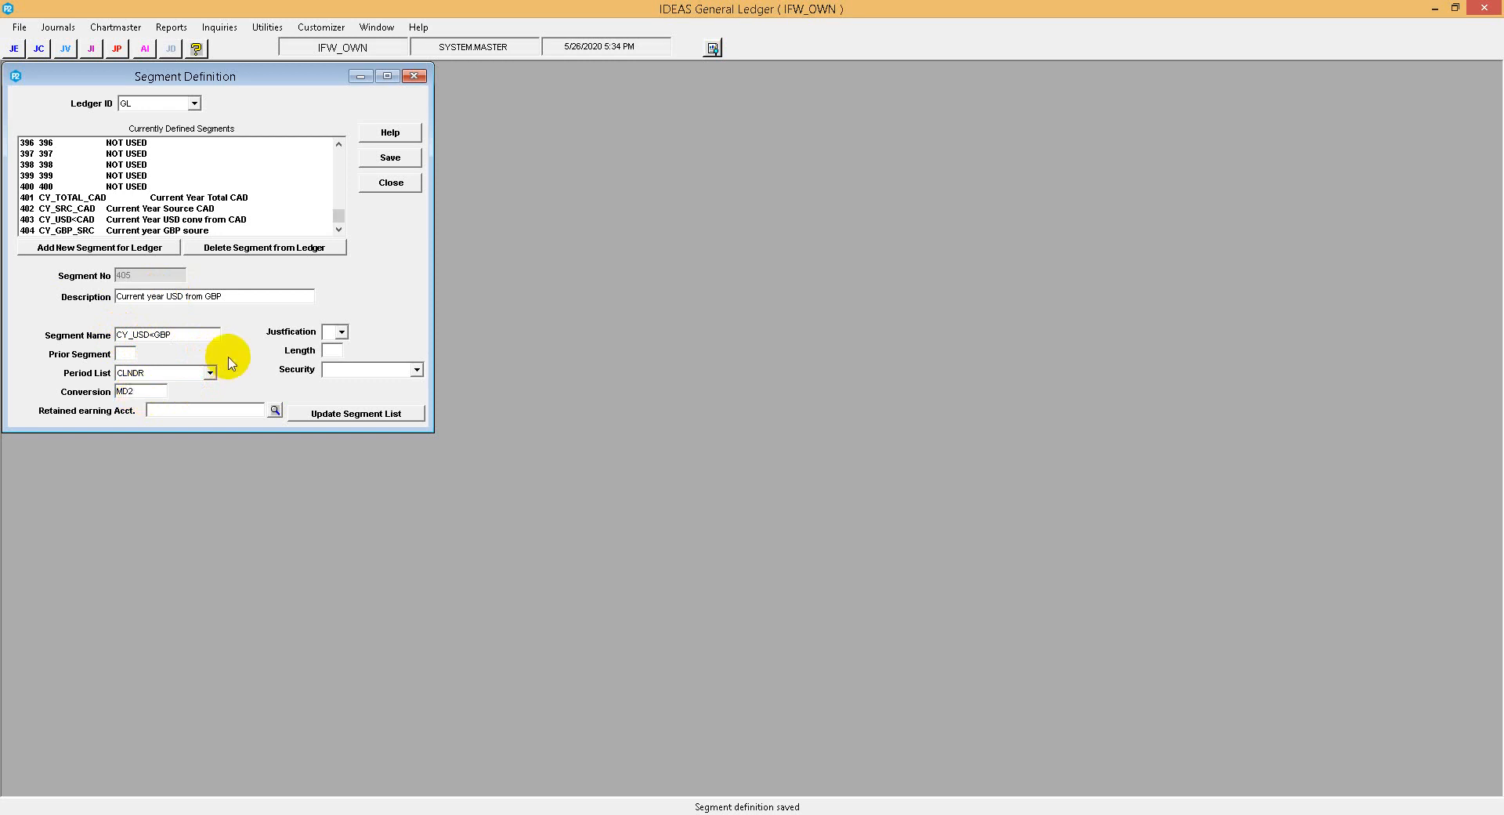
Set the CY_USD<GBP segment's justification to R, its length to 20 and its security to Update by posting only.
{"action": "key", "text": "Tab"}
{"action": "key", "text": "r"}
{"action": "key", "text": "Tab"}
{"action": "type", "text": "20"}
{"action": "key", "text": "Tab"}
{"action": "left_click", "coordinate": [369, 368]}
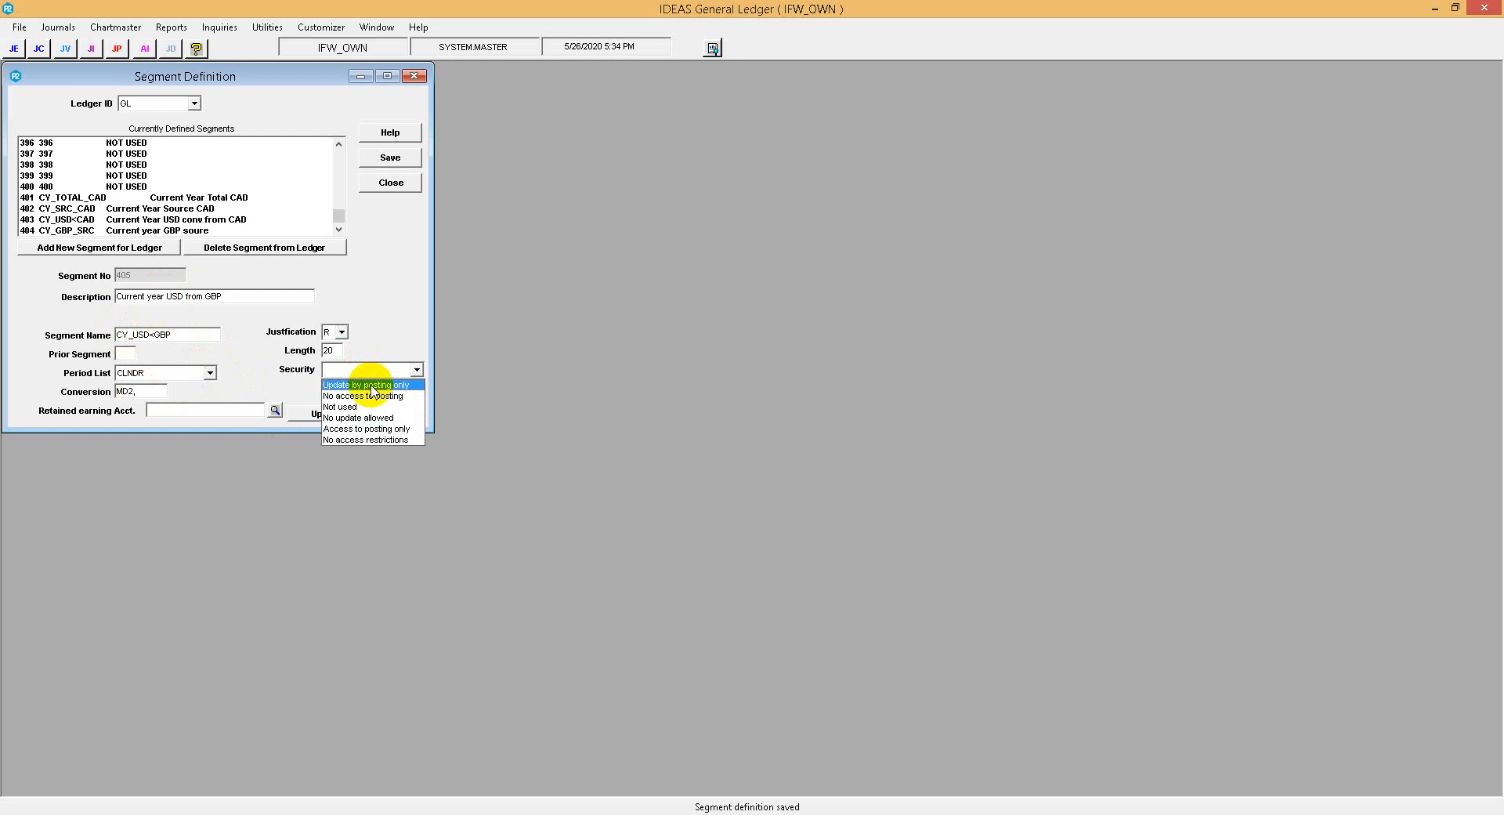
{"action": "left_click", "coordinate": [373, 384]}
Add the CY_USD<GBP segment to the ledger's segment list and save the segment definition.
{"action": "left_click", "coordinate": [357, 413]}
{"action": "left_click", "coordinate": [379, 167]}
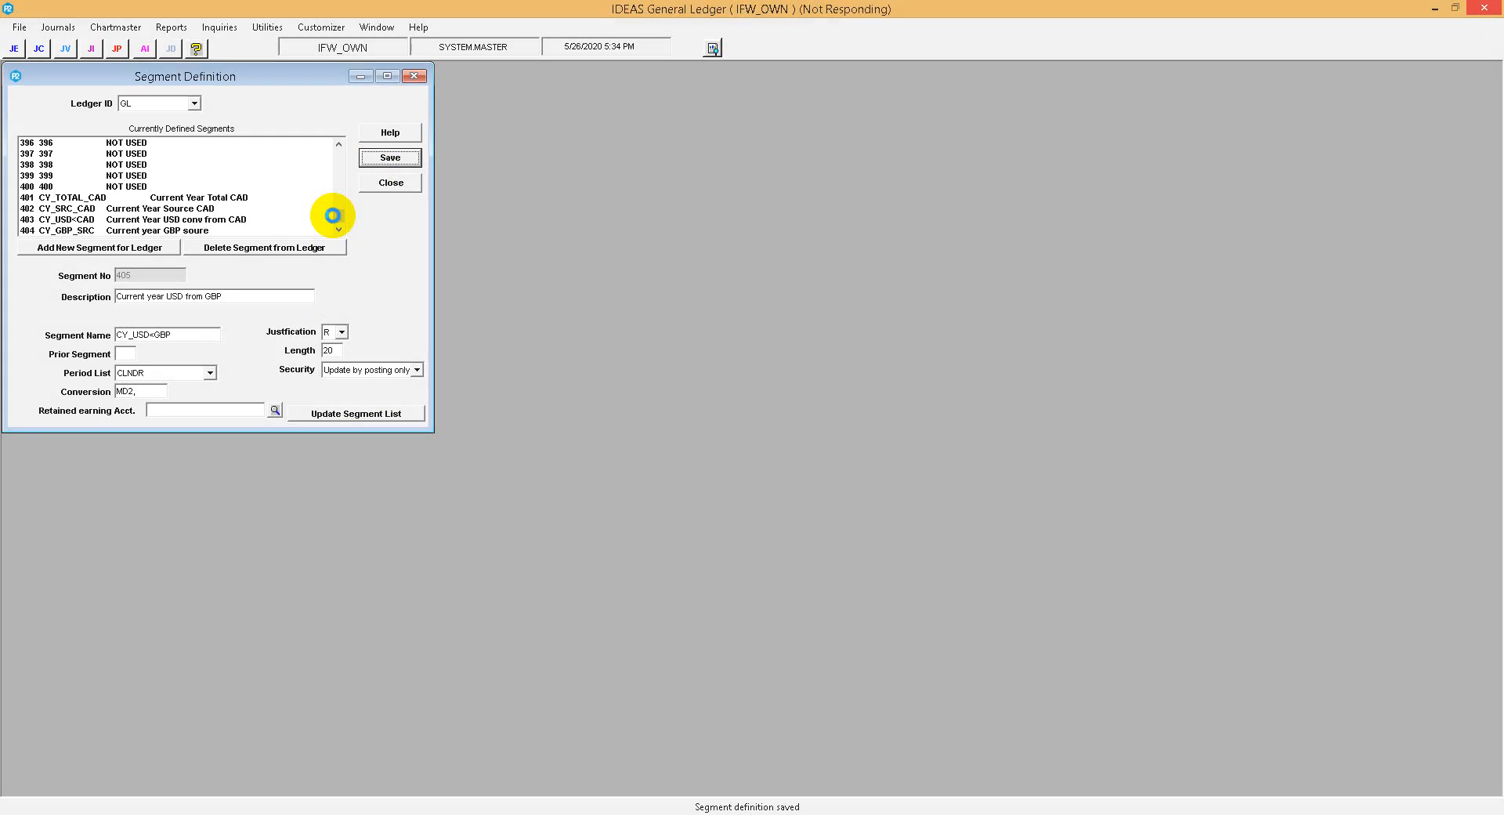
Review the definitions of the CY_USD<CAD, CY_GBP_SRC and CY_USD<GBP segments at the end of the segment list.
{"action": "left_click", "coordinate": [332, 219]}
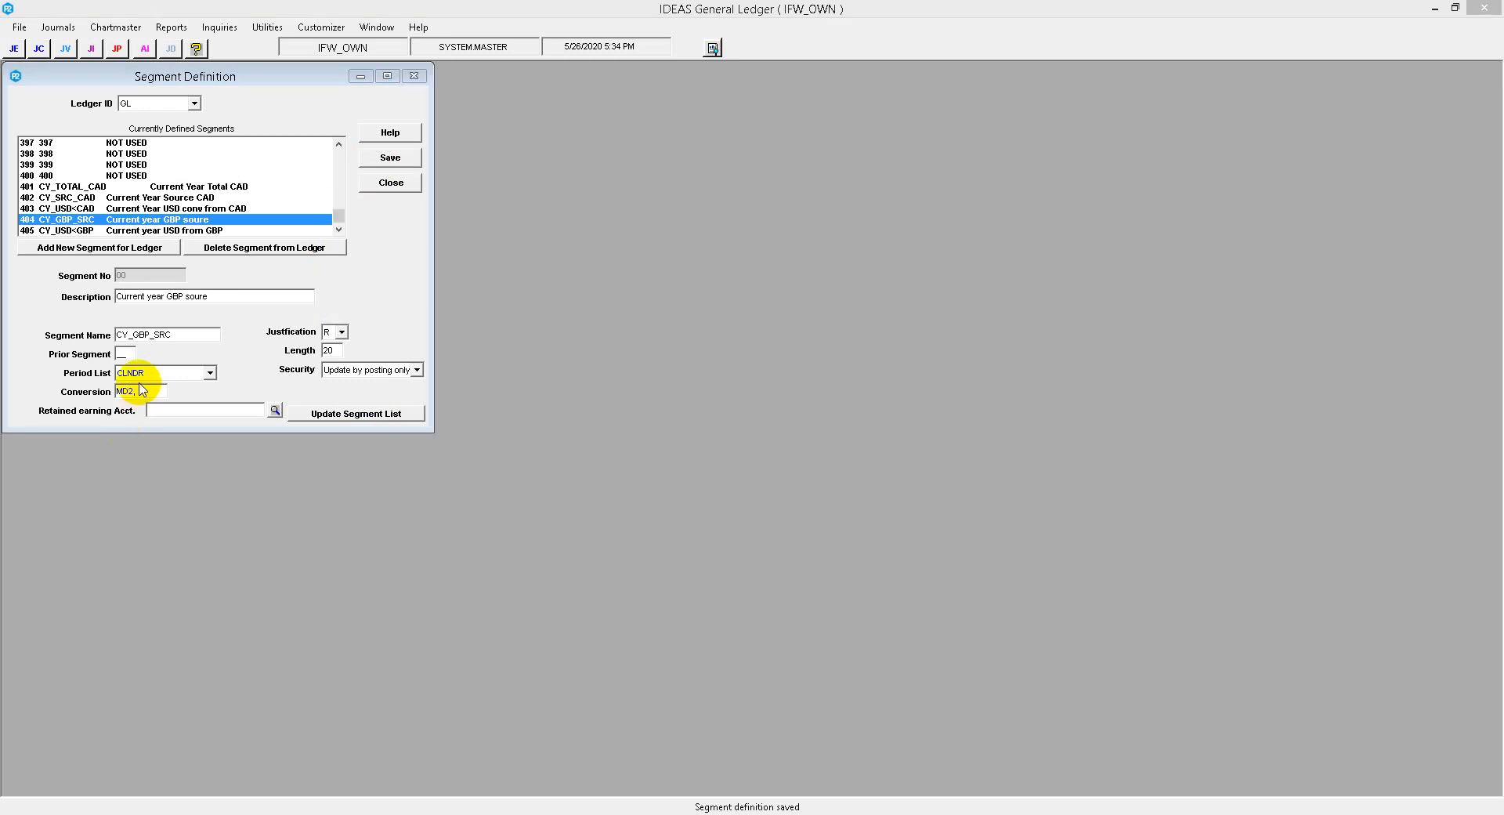
{"action": "left_click", "coordinate": [85, 230]}
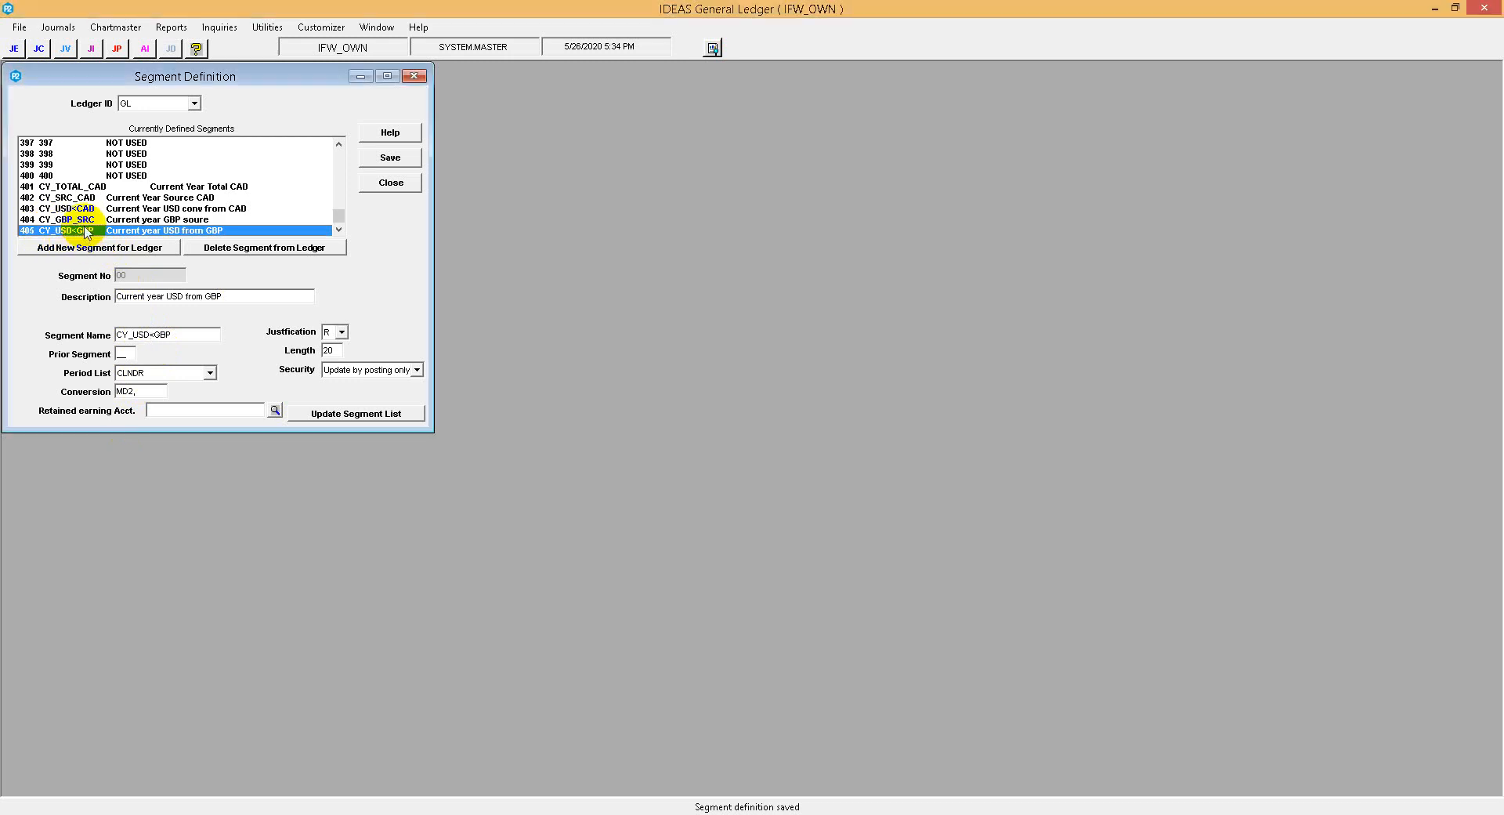
{"action": "left_click", "coordinate": [86, 208]}
{"action": "left_click", "coordinate": [80, 220]}
{"action": "left_click", "coordinate": [79, 231]}
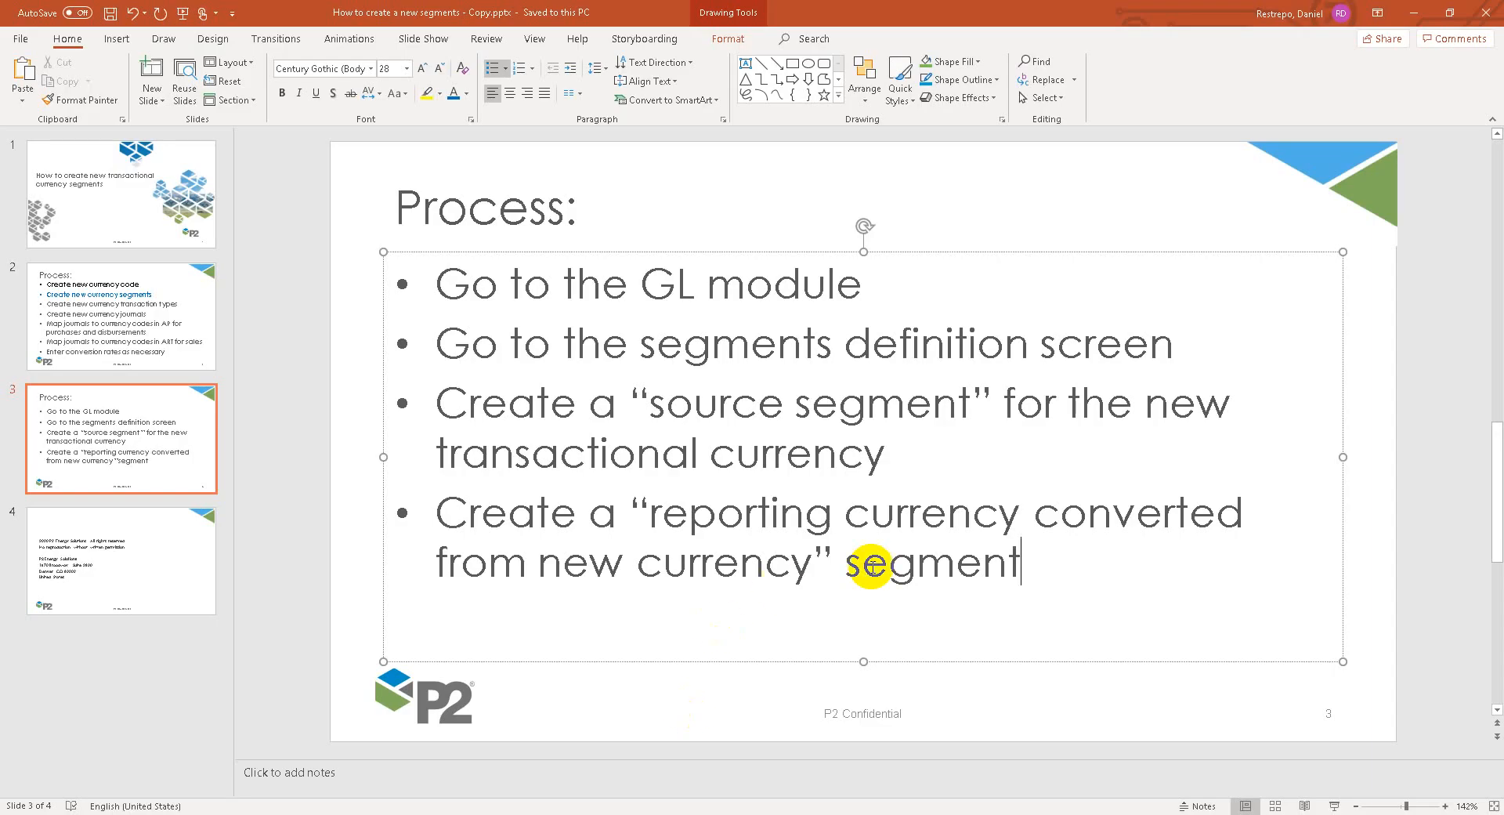
Switch to PowerPoint and add a final bullet to the Process slide reading: Create a new “total segment” for the new currency.
{"action": "left_click", "coordinate": [1057, 591]}
{"action": "key", "text": "Return"}
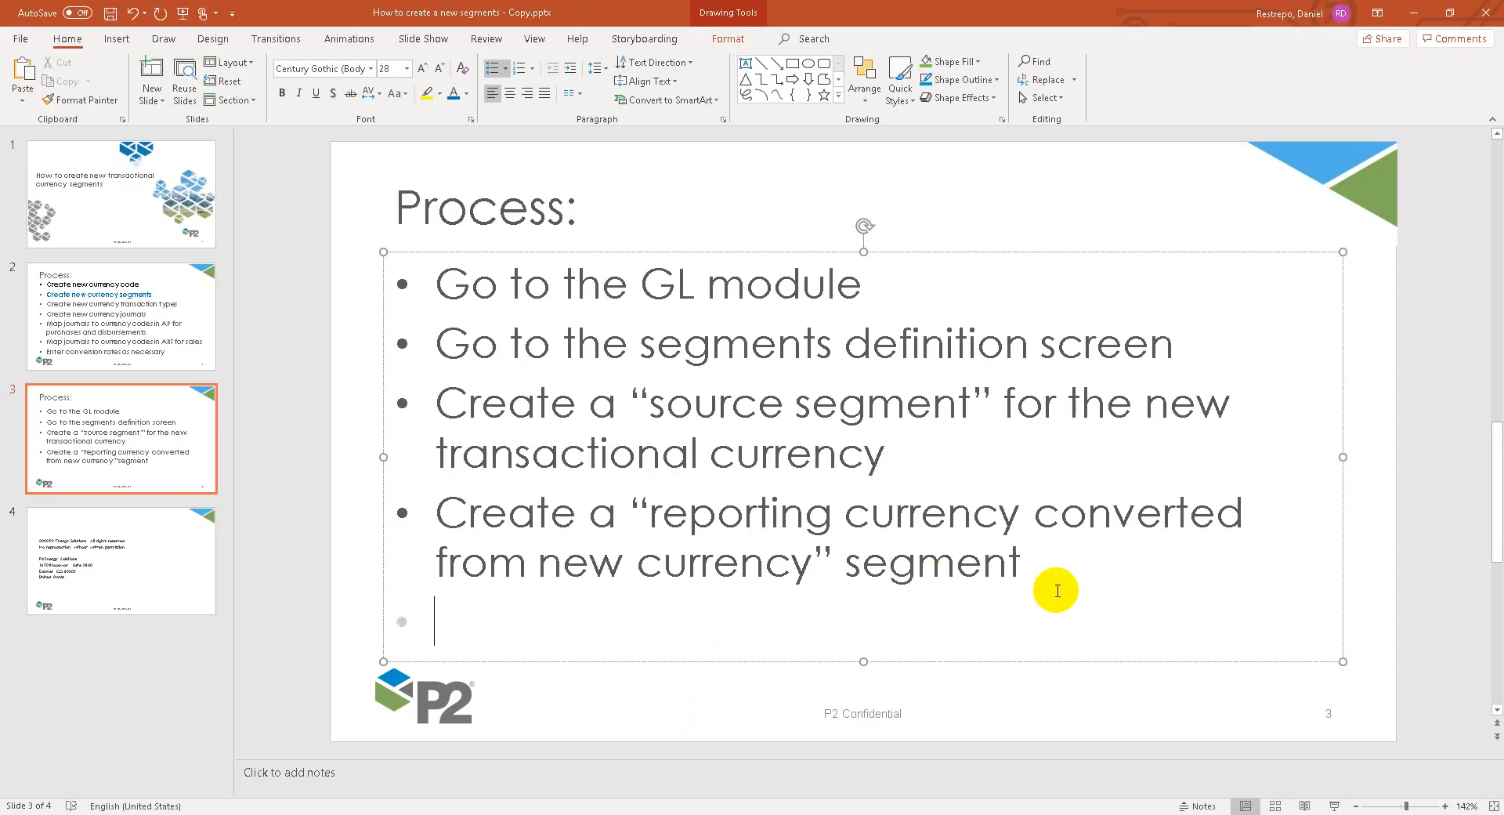
{"action": "type", "text": "cREATE t"}
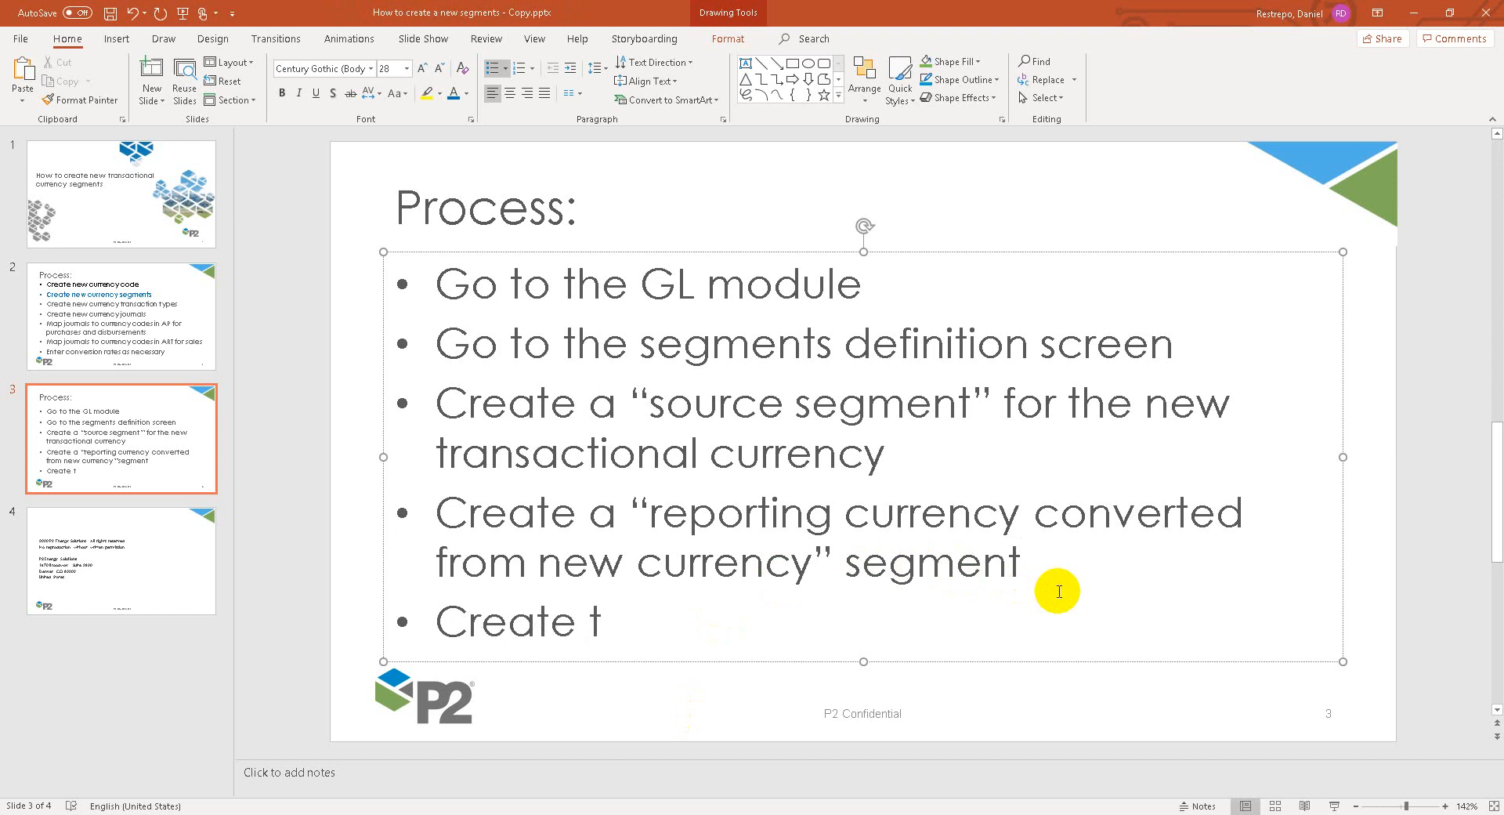
{"action": "key", "text": "BackSpace"}
{"action": "type", "text": "a "}
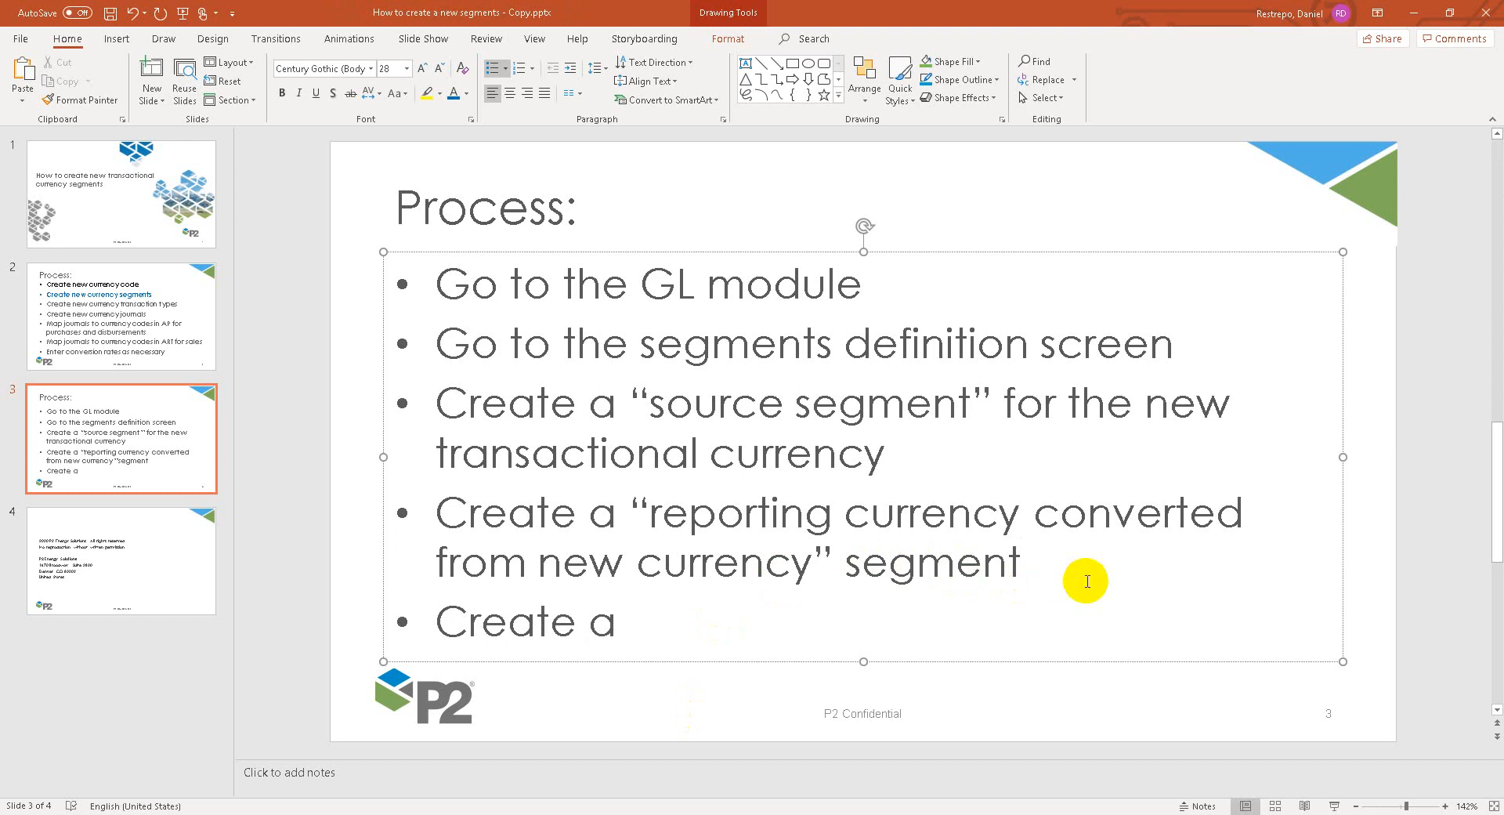
{"action": "type", "text": "\""}
{"action": "key", "text": "BackSpace"}
{"action": "type", "text": "new \""}
{"action": "type", "text": "total sg"}
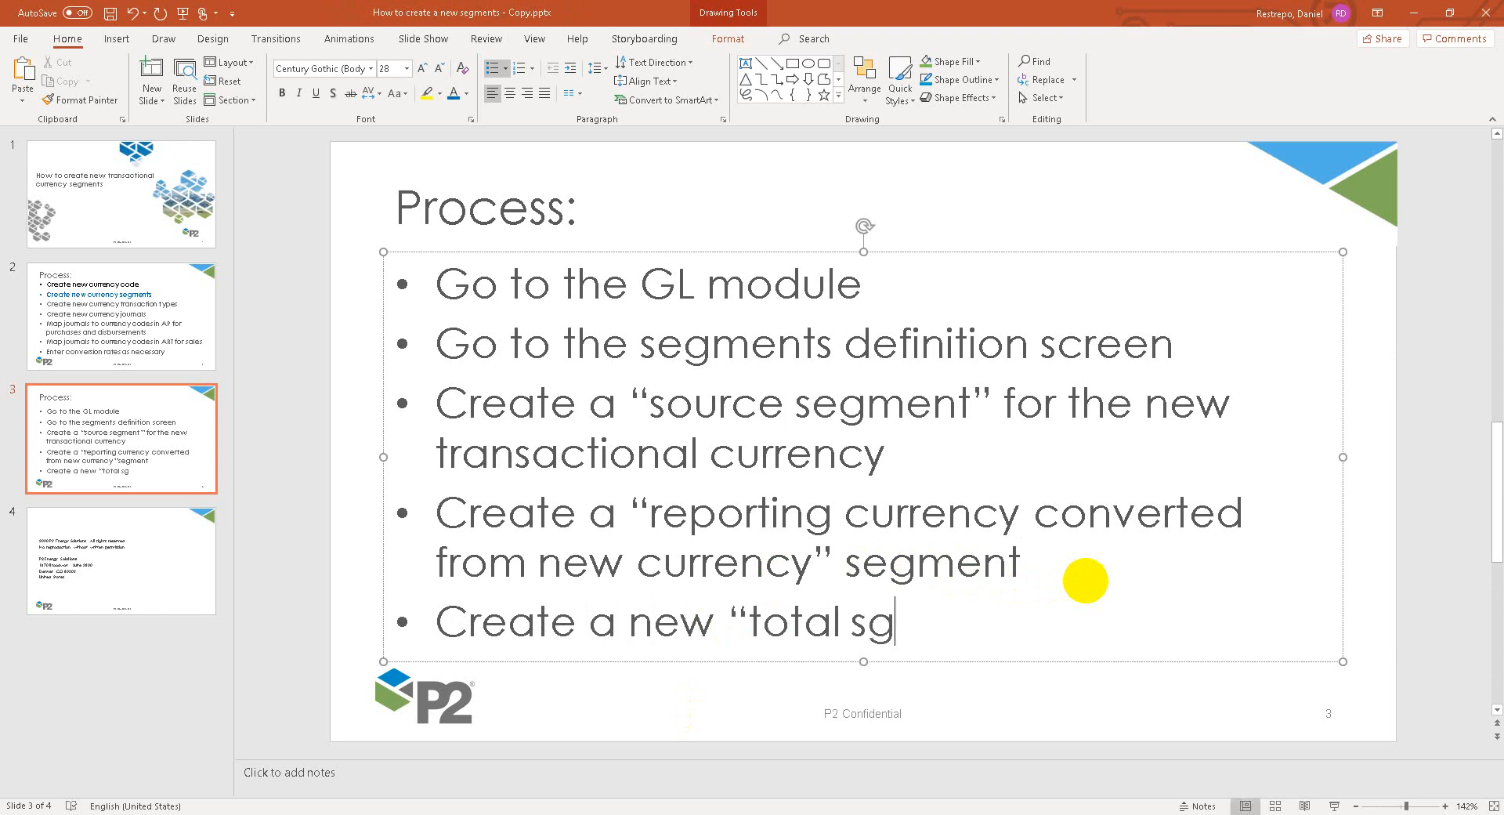
{"action": "key", "text": "BackSpace"}
{"action": "type", "text": "egment"}
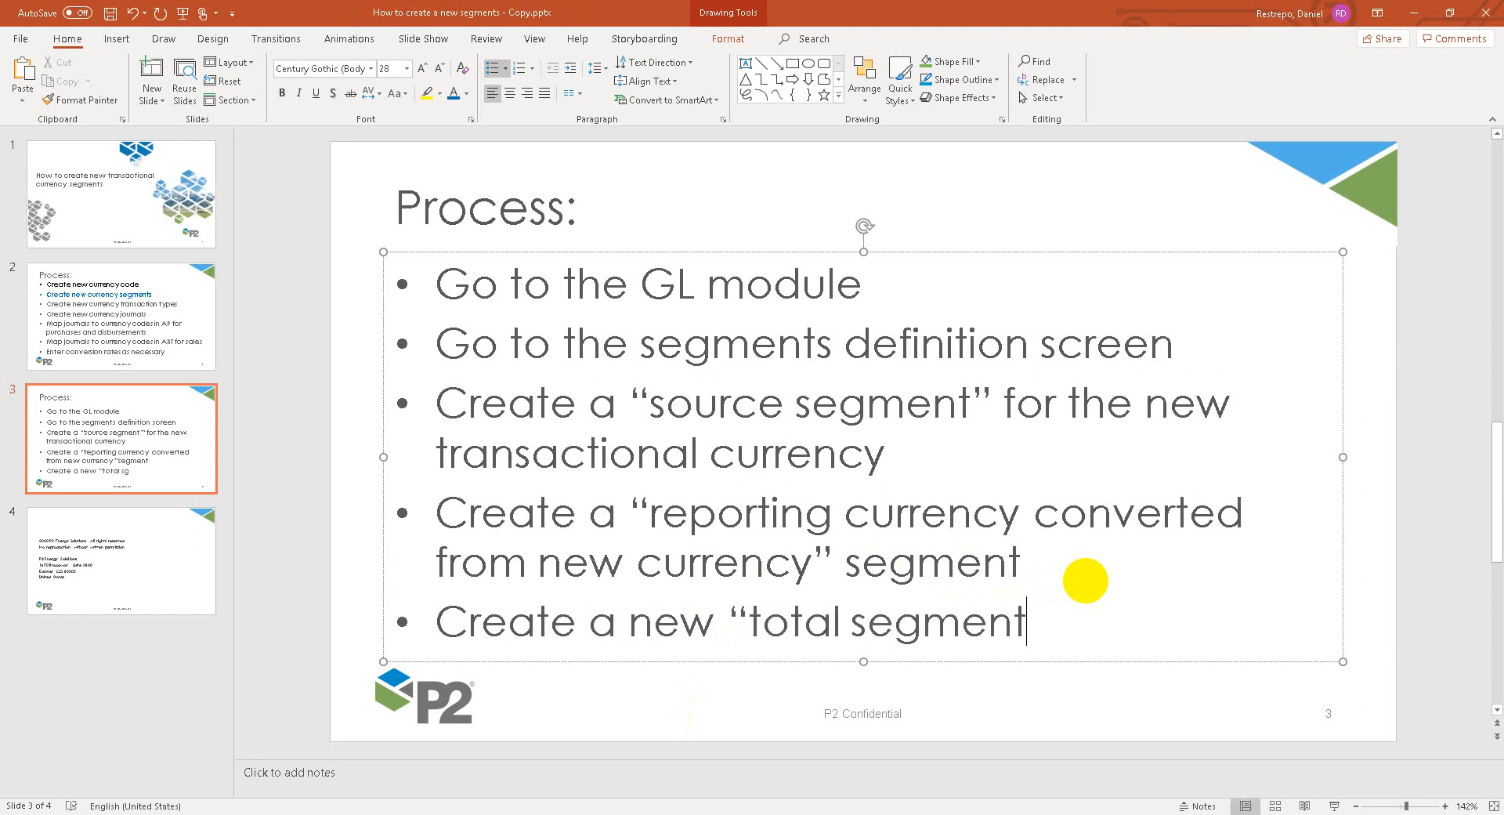
{"action": "type", "text": "\" for the new currency"}
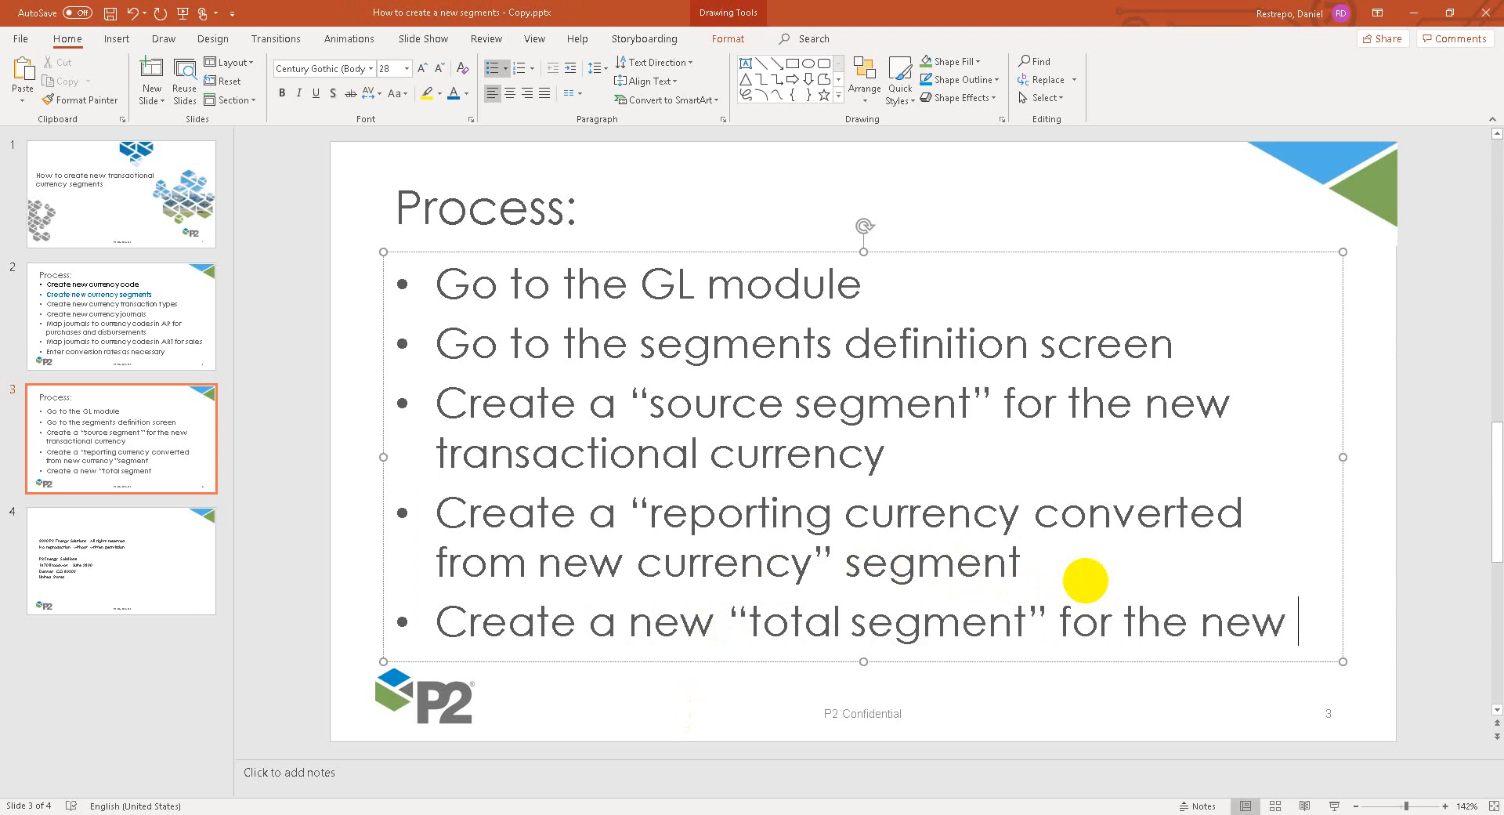
{"action": "key", "text": "BackSpace"}
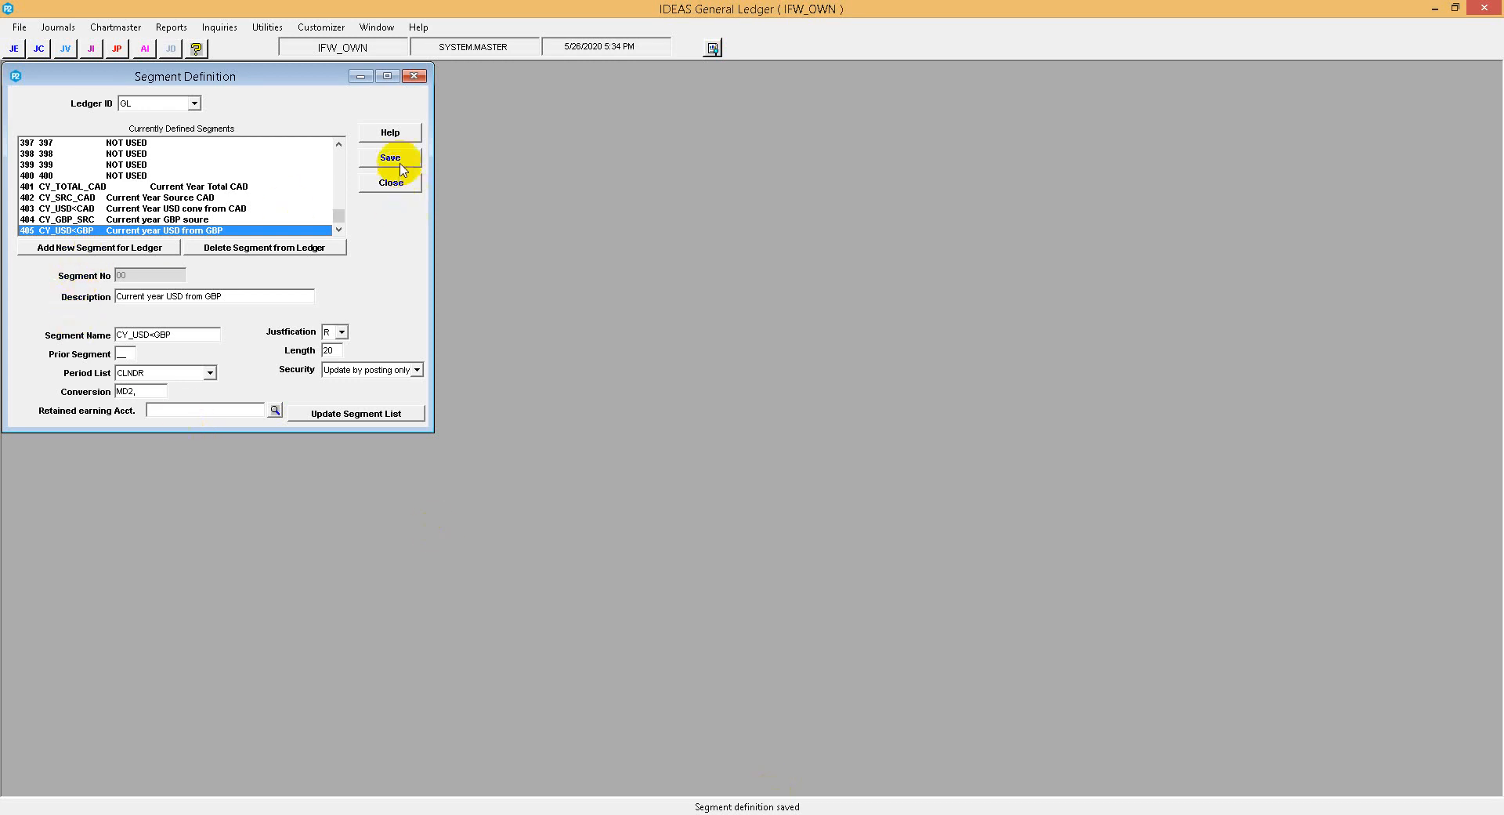
Return to the IDEAS General Ledger segment definitions, save them and start another new segment.
{"action": "left_click", "coordinate": [404, 160]}
{"action": "left_click", "coordinate": [189, 296]}
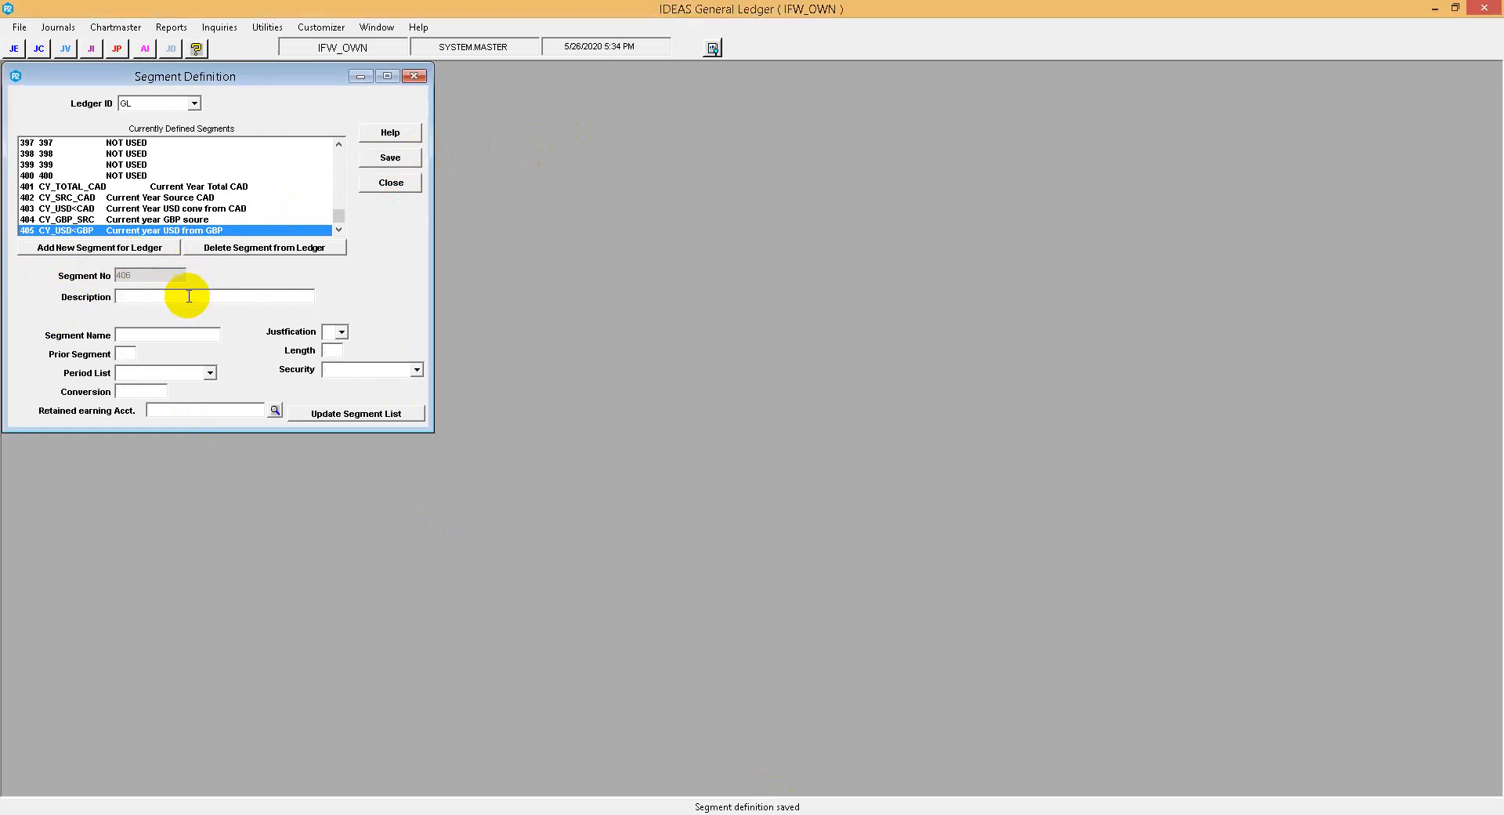
{"action": "type", "text": "Tot"}
{"action": "key", "text": "BackSpace"}
{"action": "key", "text": "BackSpace"}
{"action": "key", "text": "BackSpace"}
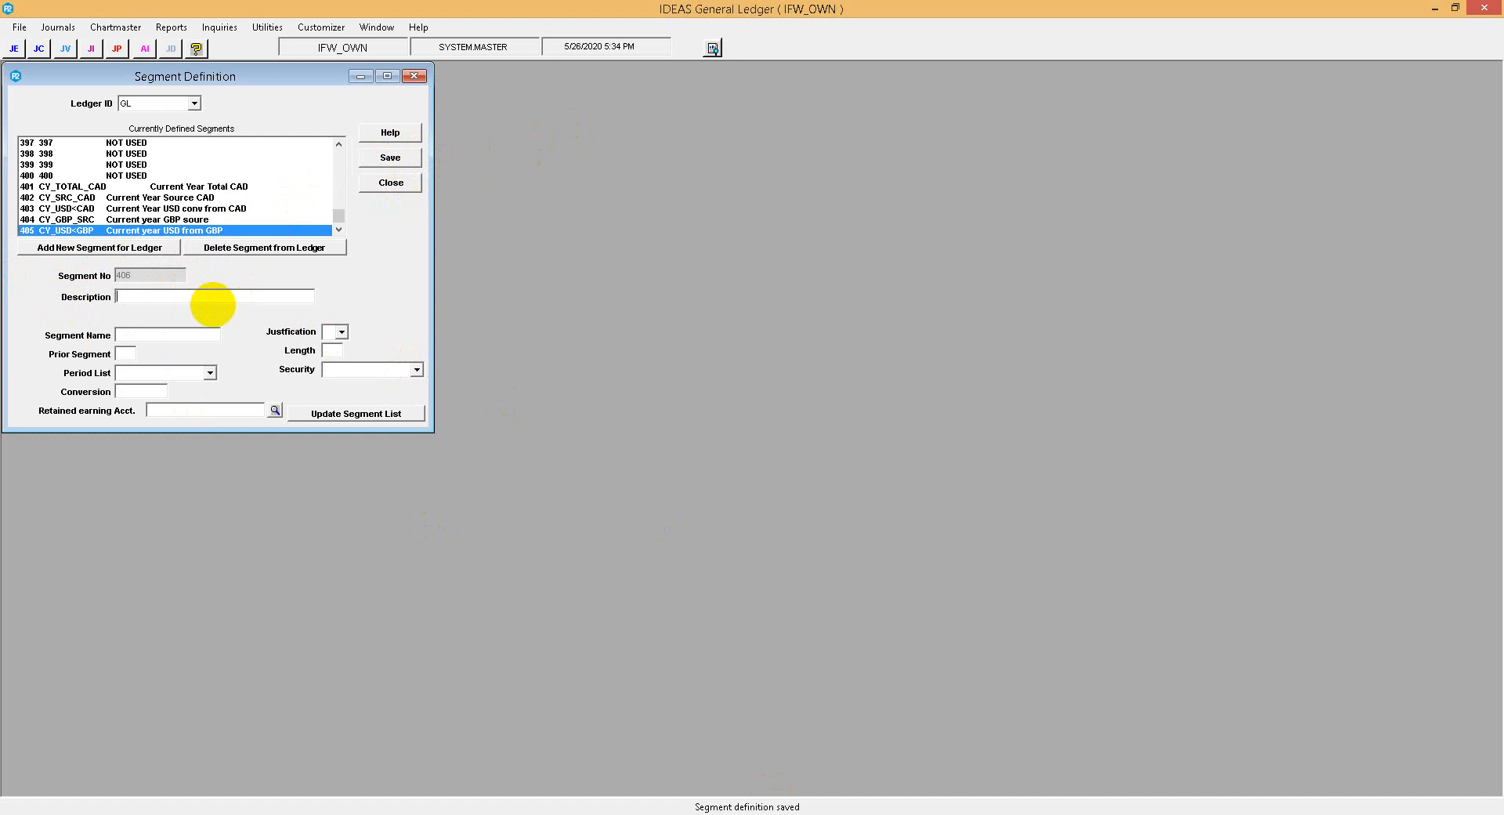
Describe the new segment as Current year GBP total and name it CY_GBP_TOT.
{"action": "type", "text": "Current"}
{"action": "type", "text": " year "}
{"action": "type", "text": "GBP"}
{"action": "type", "text": " total"}
{"action": "type", "text": "CY_"}
{"action": "type", "text": "GBP"}
{"action": "key", "text": "Tab"}
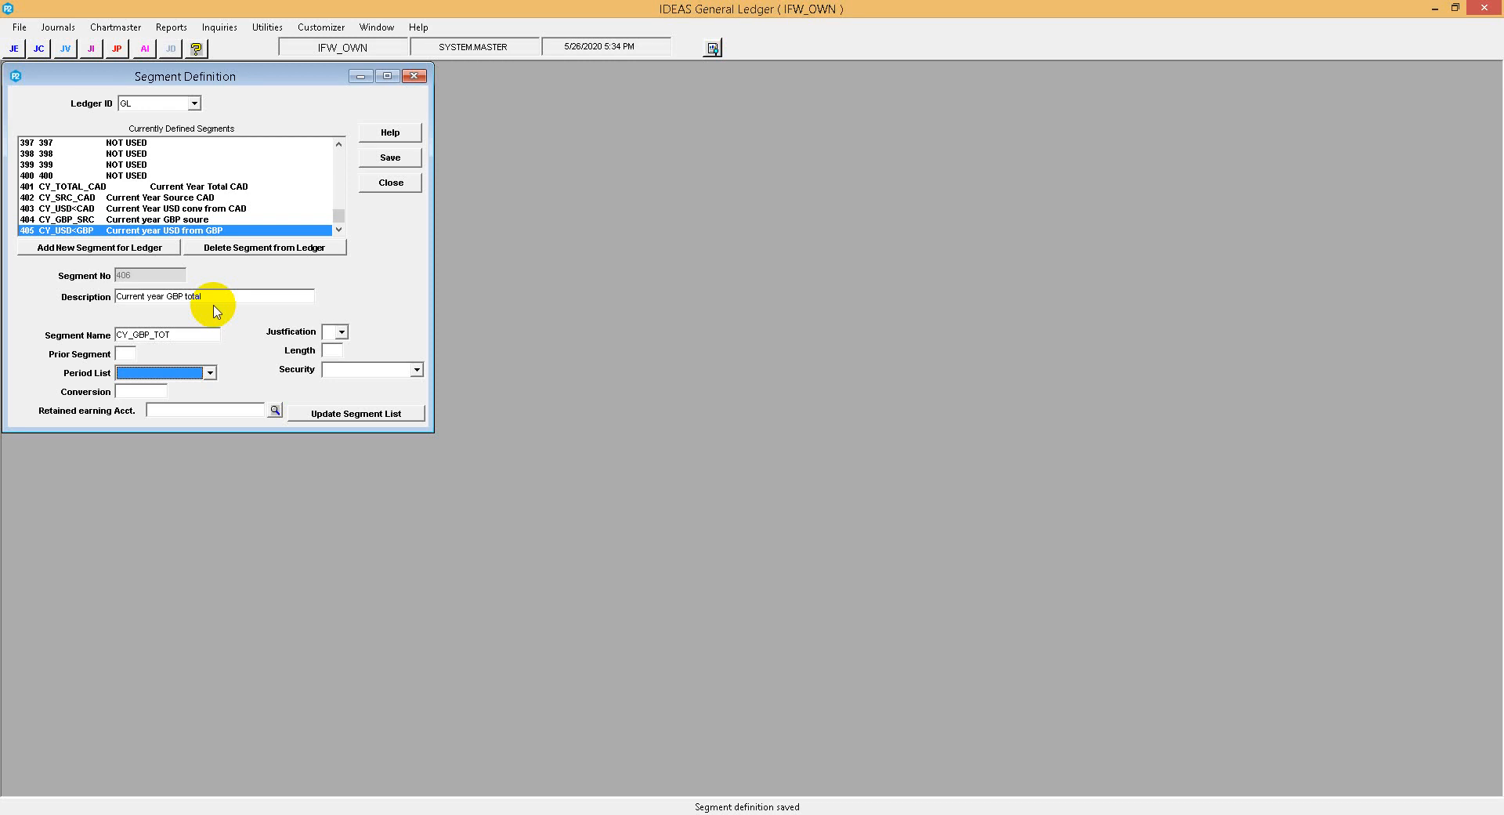
Set the segment's period list to CLNDR, conversion to MD2, (with trailing comma), justification to R and length to 20.
{"action": "key", "text": "c"}
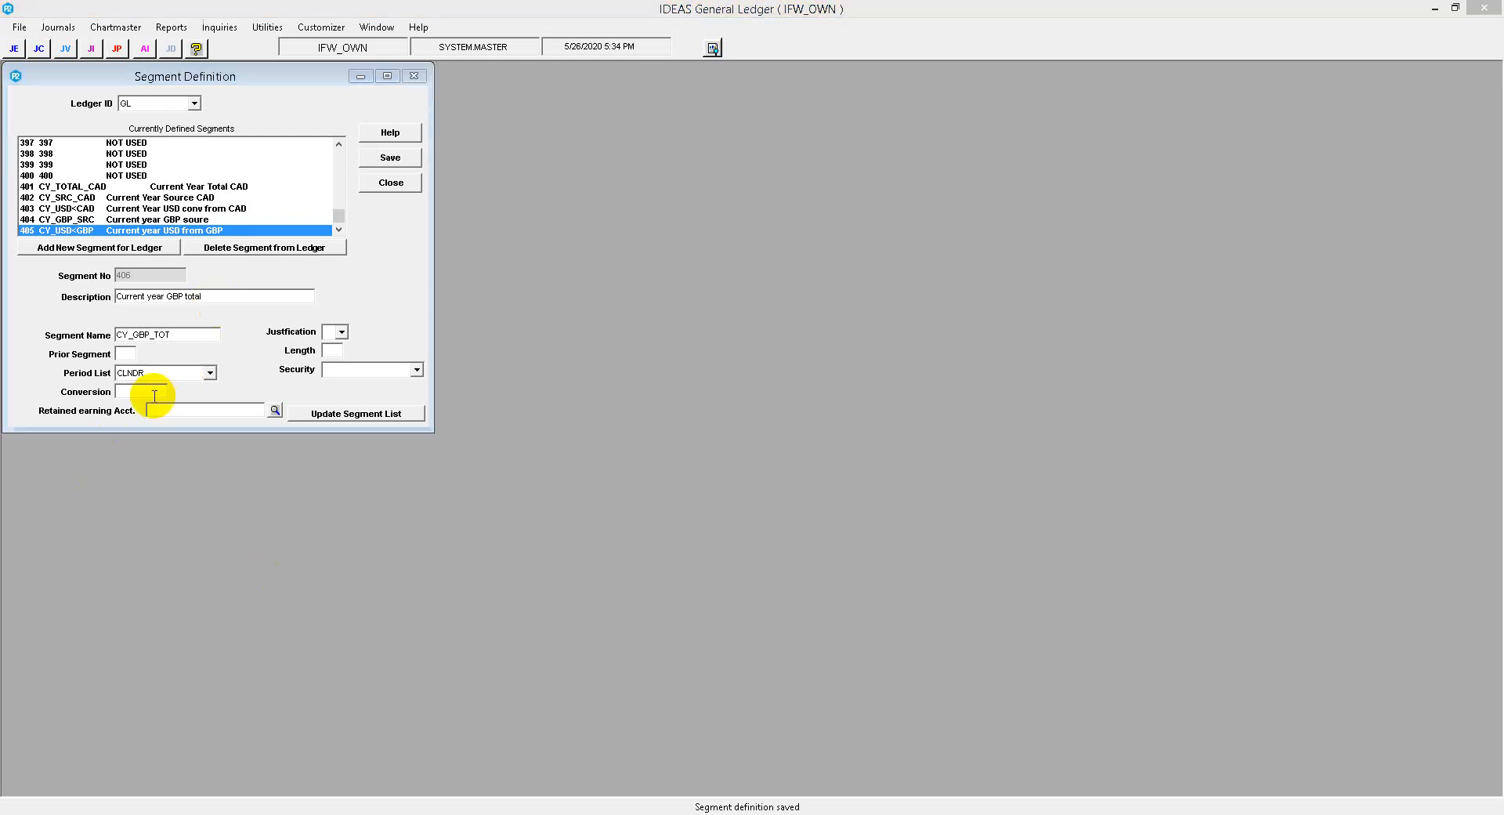
{"action": "left_click", "coordinate": [151, 393]}
{"action": "type", "text": "MD2,"}
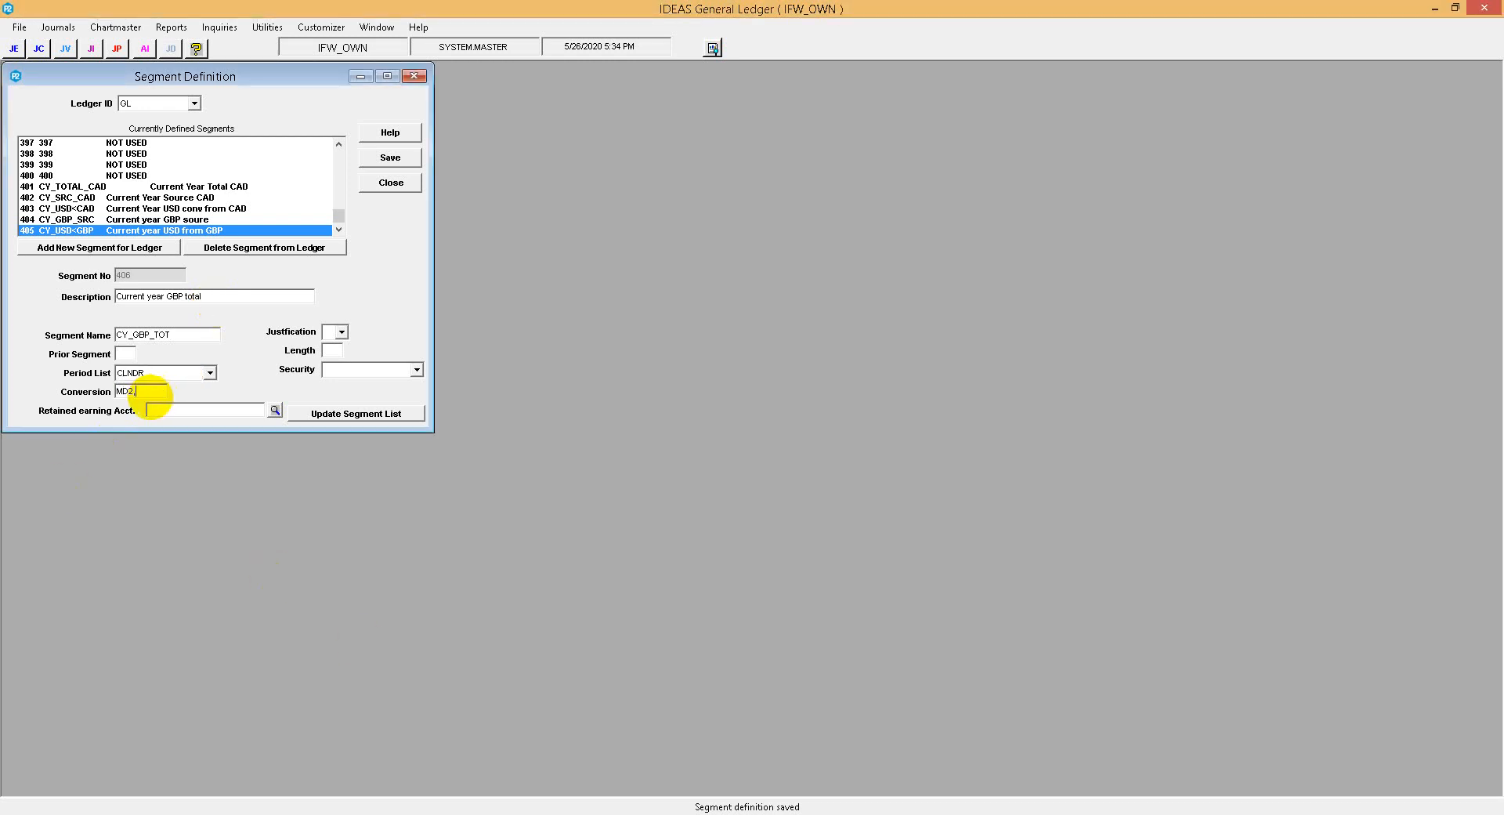
{"action": "key", "text": "Tab"}
{"action": "key", "text": "r"}
{"action": "key", "text": "Tab"}
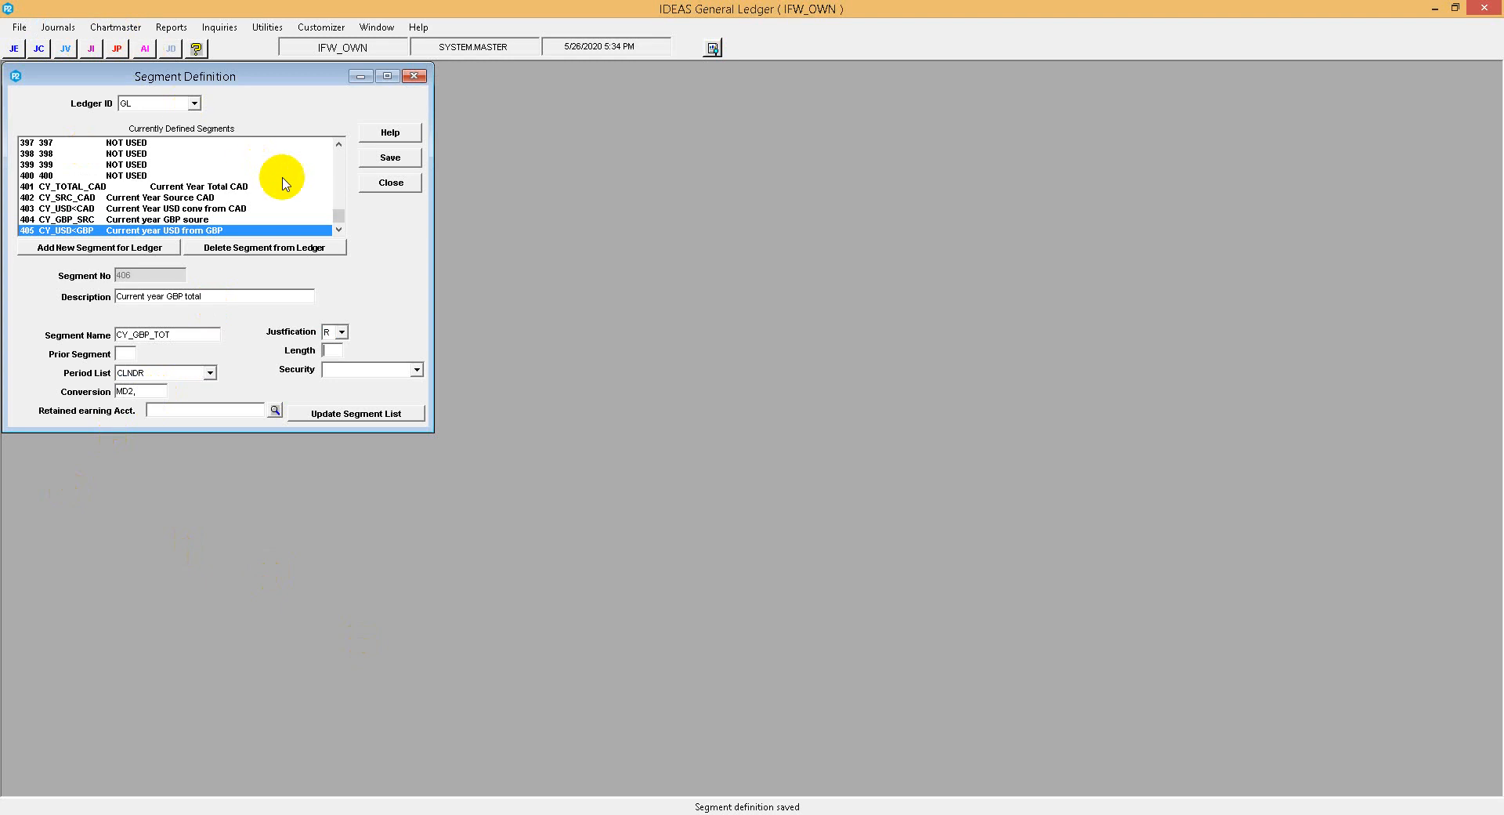
{"action": "type", "text": "20"}
{"action": "key", "text": "Tab"}
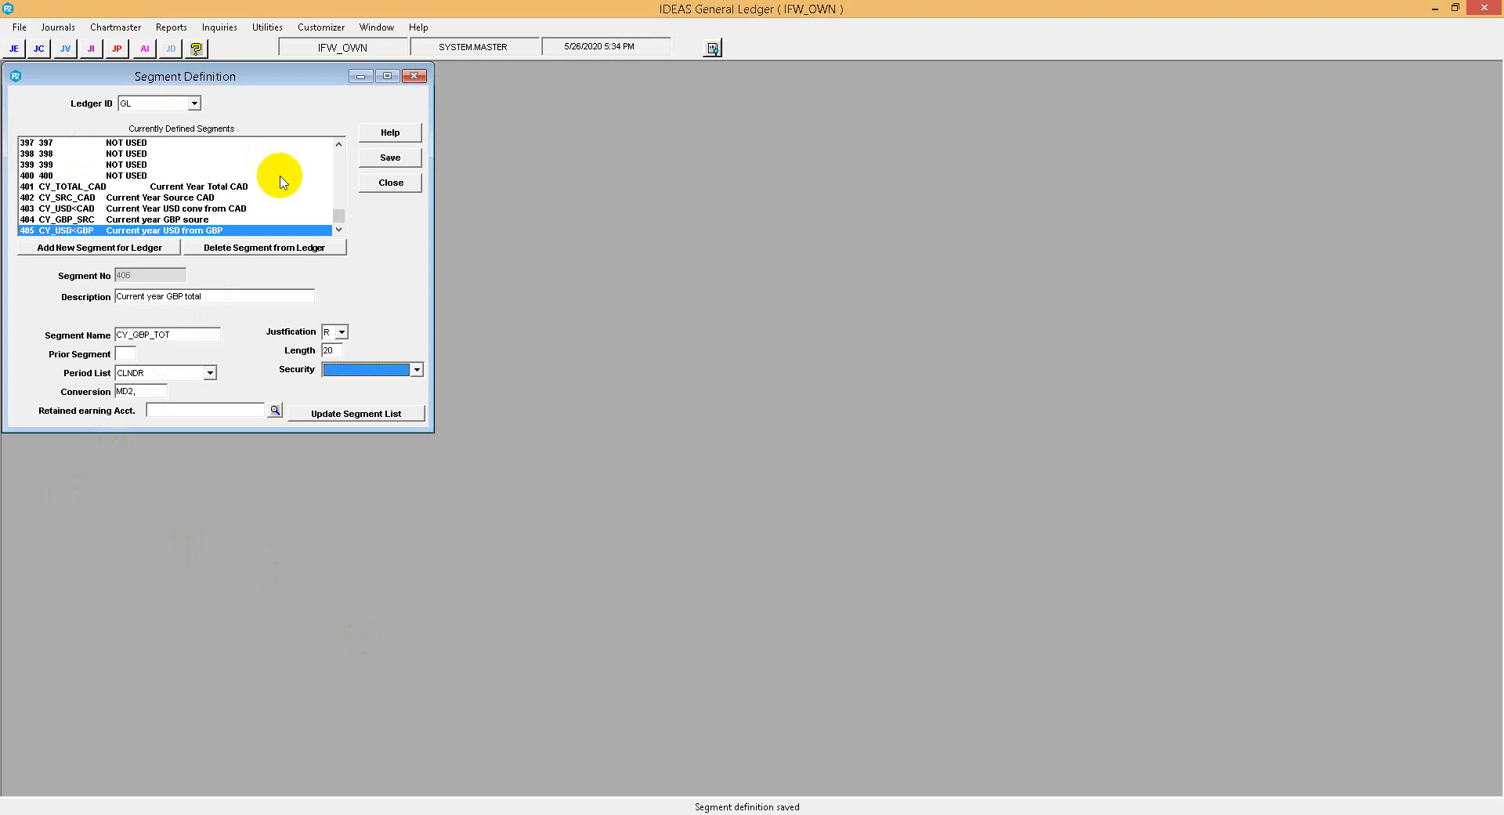
Set the segment's security to Update by posting only, then add it to the segment list and save the definition.
{"action": "left_click", "coordinate": [376, 369]}
{"action": "left_click", "coordinate": [392, 385]}
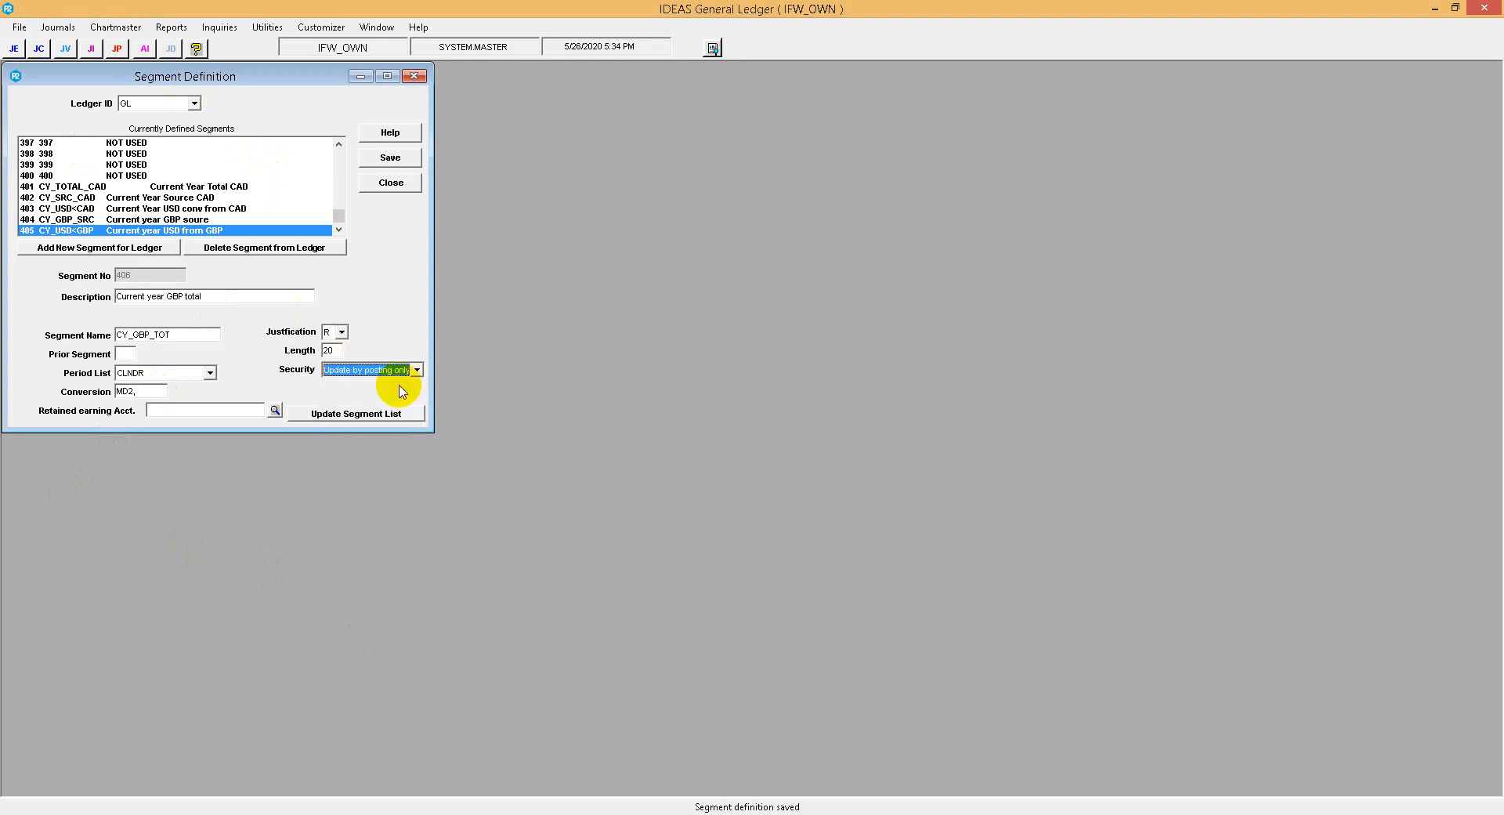
{"action": "left_click", "coordinate": [388, 414]}
{"action": "left_click", "coordinate": [390, 158]}
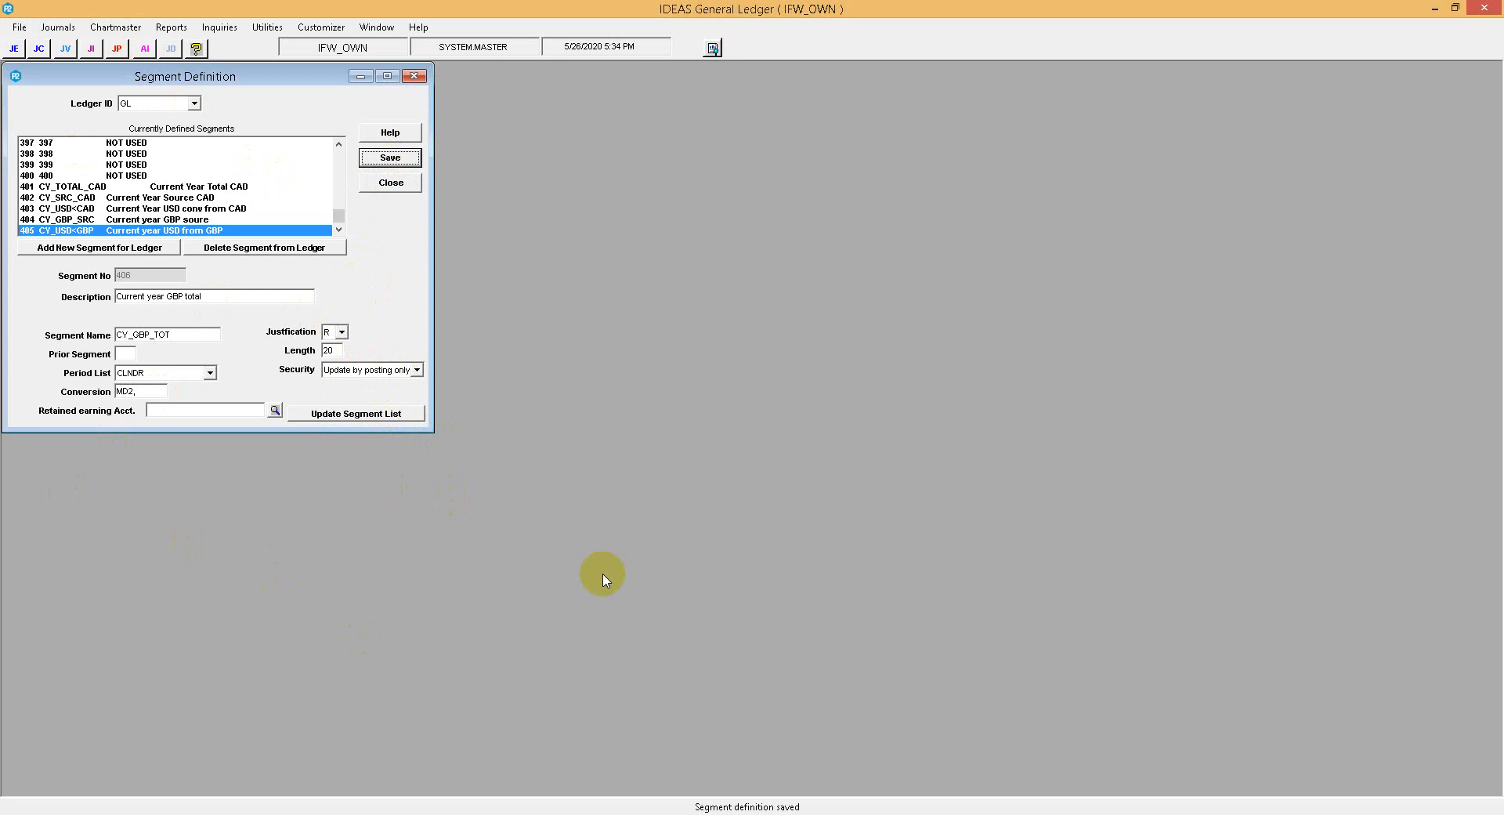